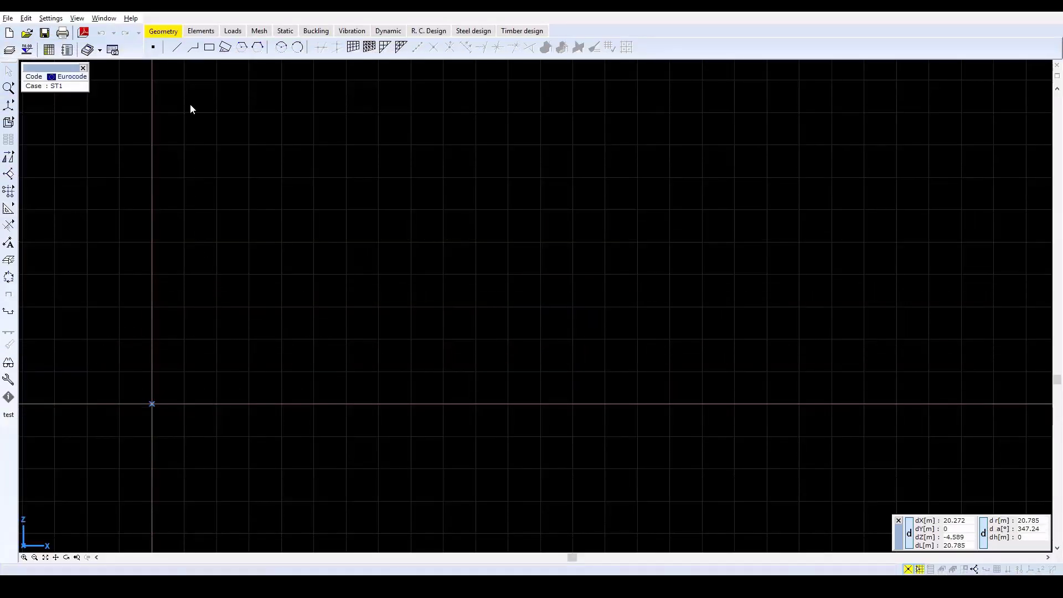
- Draw a straight line from the origin to 6 m along the X axis
click(177, 48)
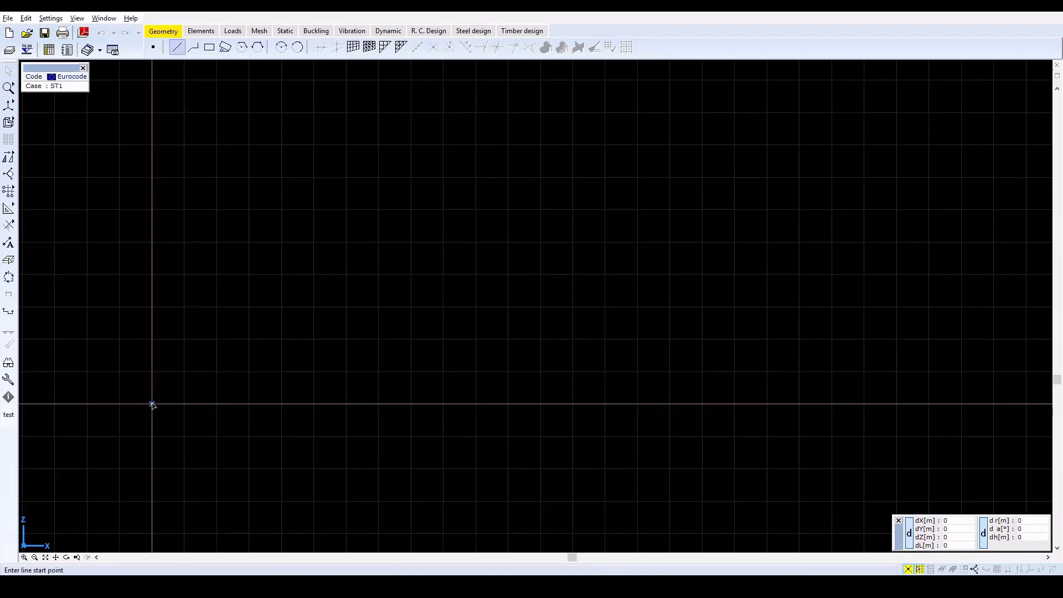
click(152, 404)
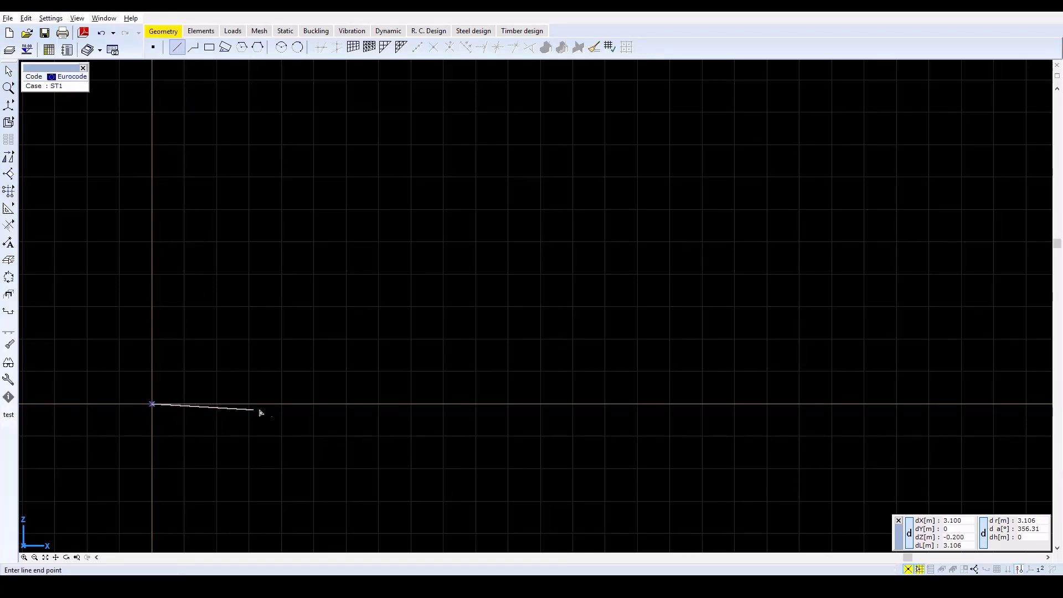
click(347, 406)
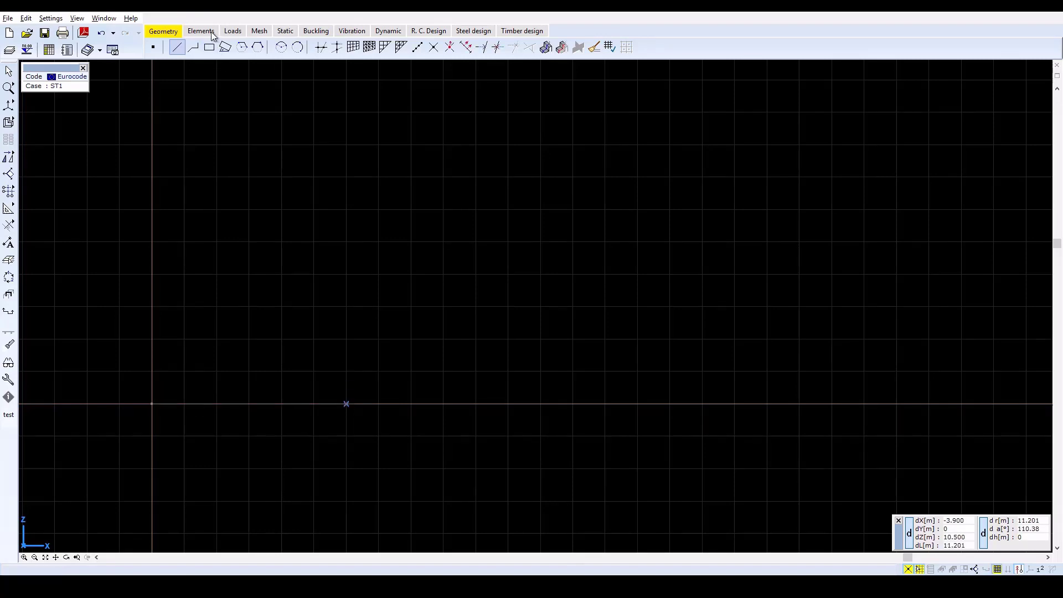
- Copy the whole line 0.3 m upward as a consecutive copy with all nodes connected
click(8, 158)
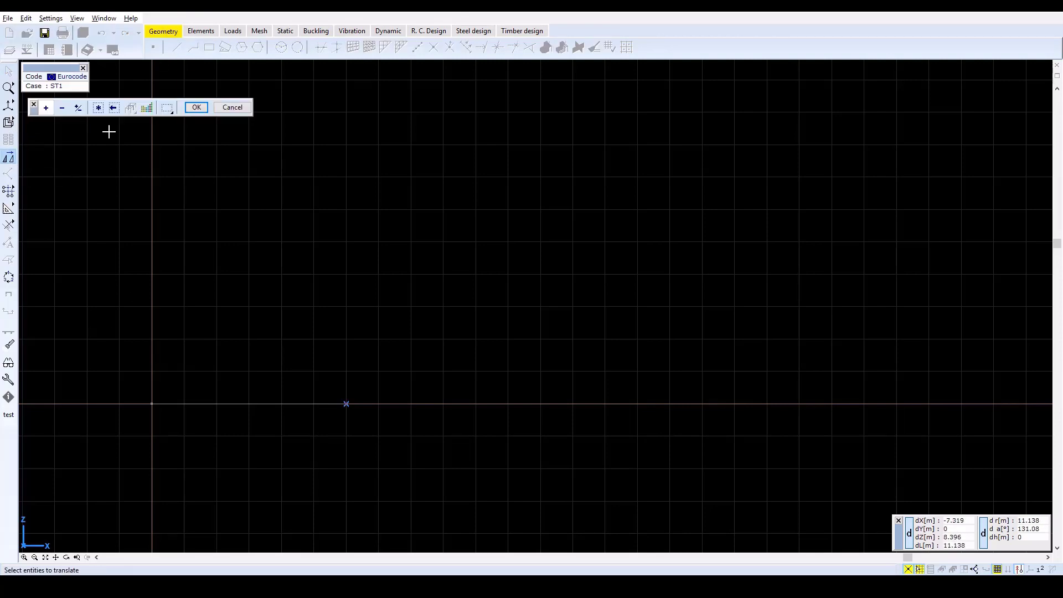
click(99, 109)
click(196, 108)
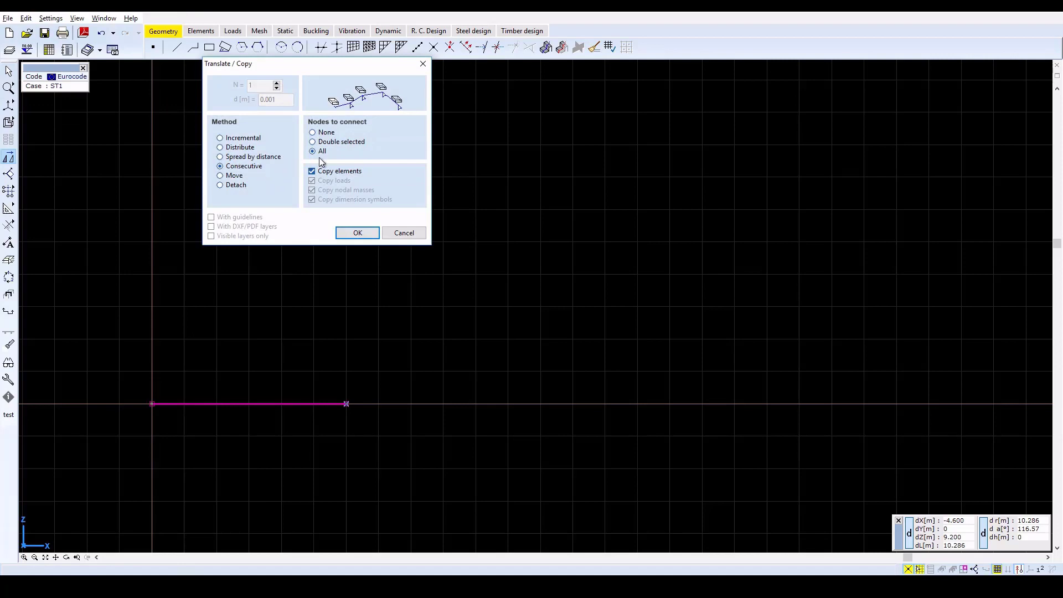
click(349, 232)
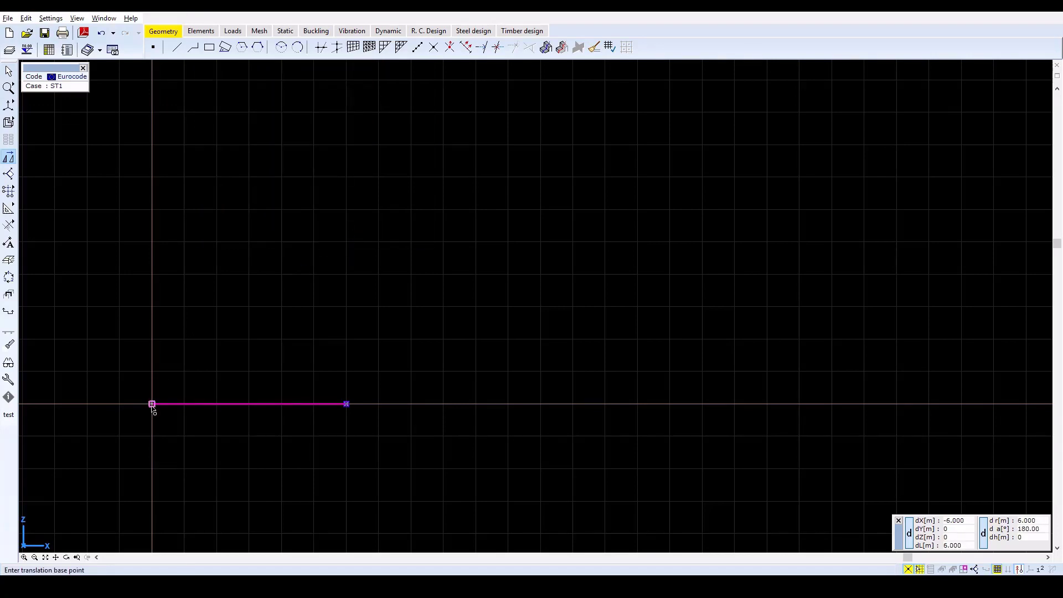
click(152, 403)
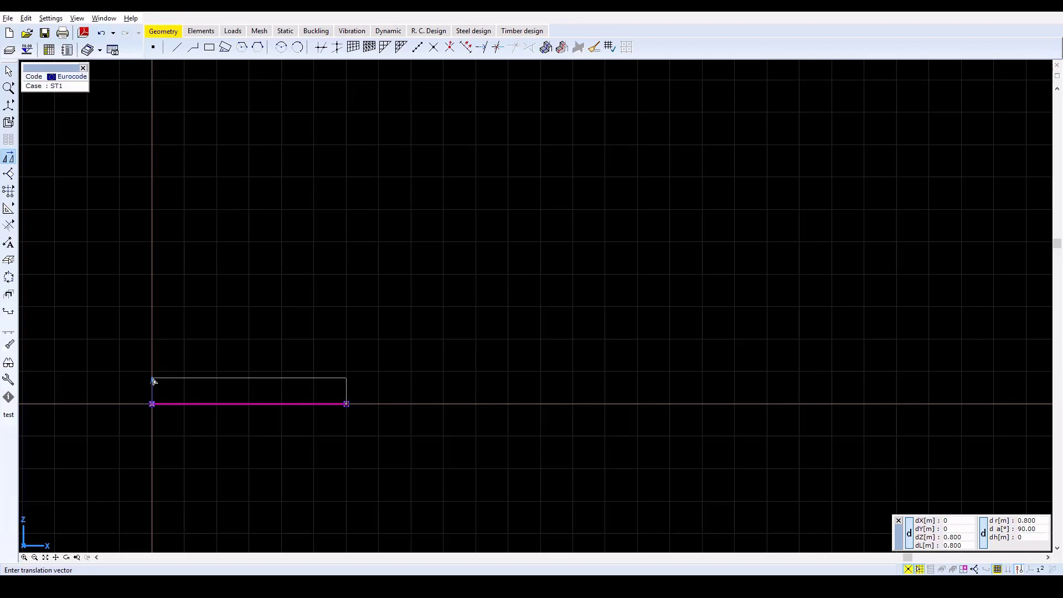
click(154, 380)
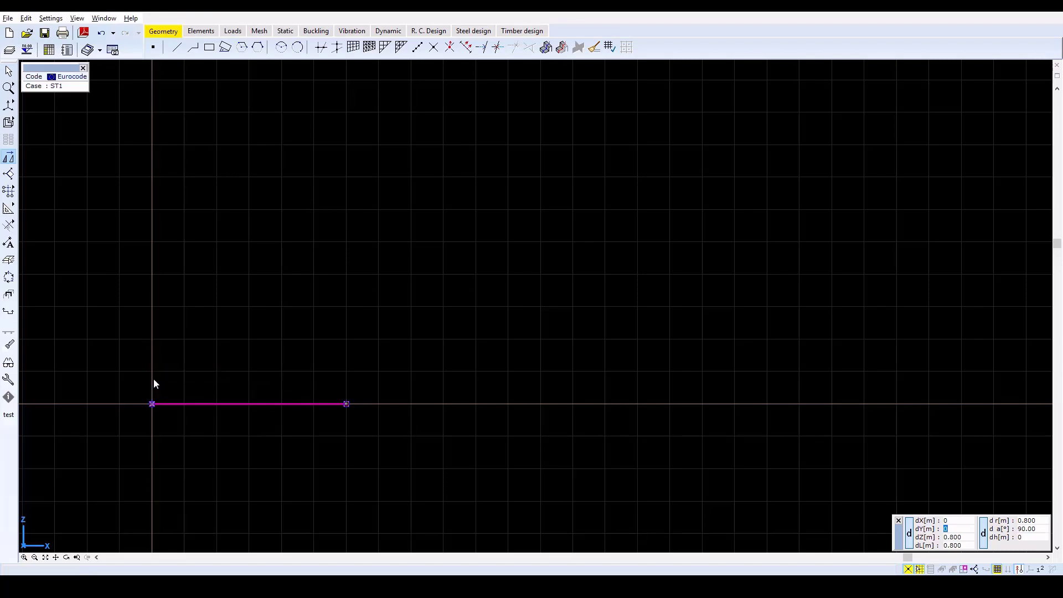
key(Tab)
text(0)
key(Return)
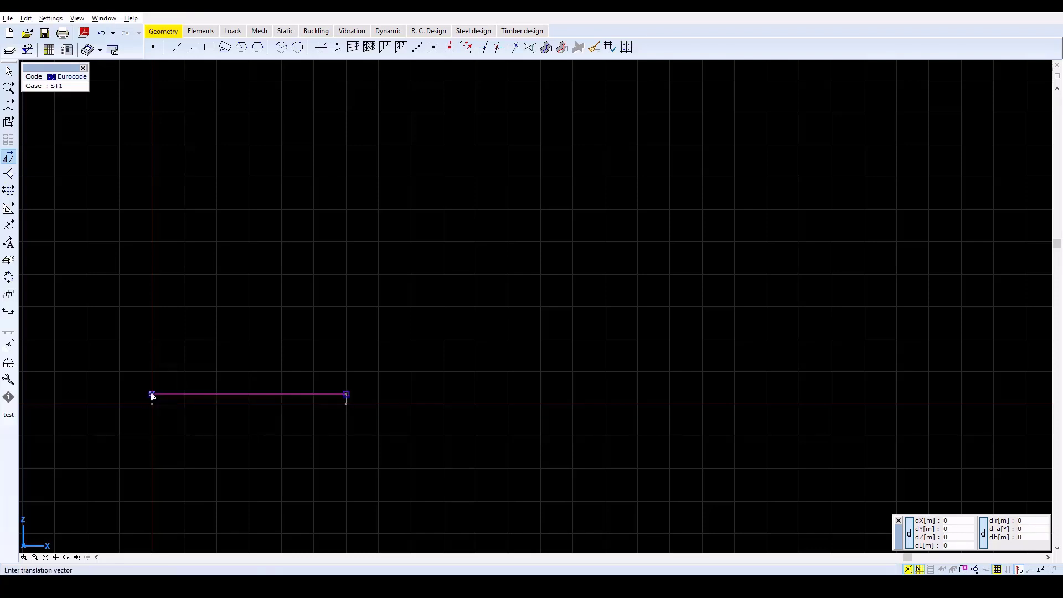
click(153, 394)
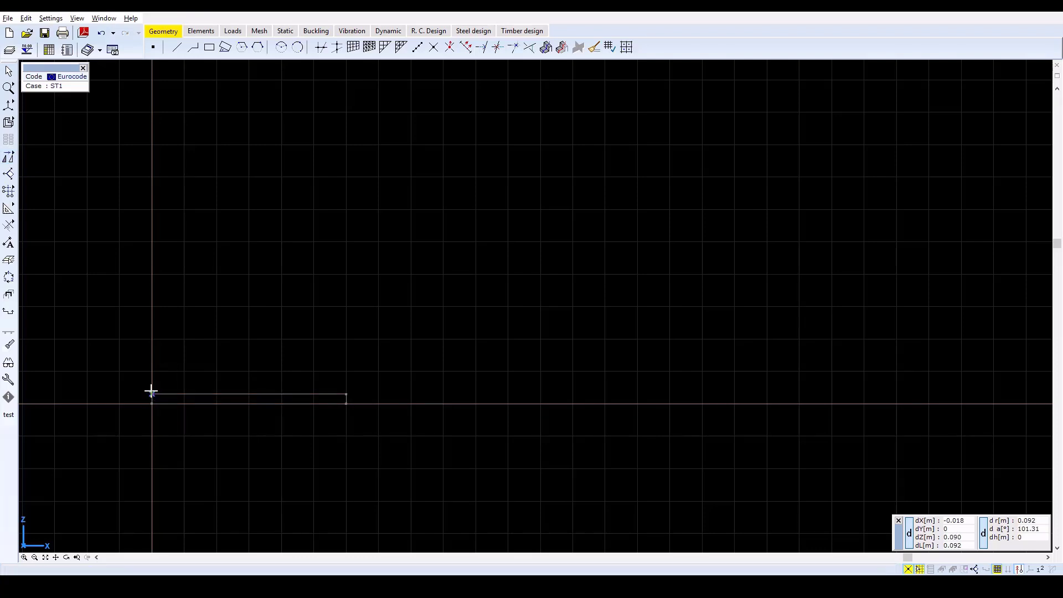
click(46, 558)
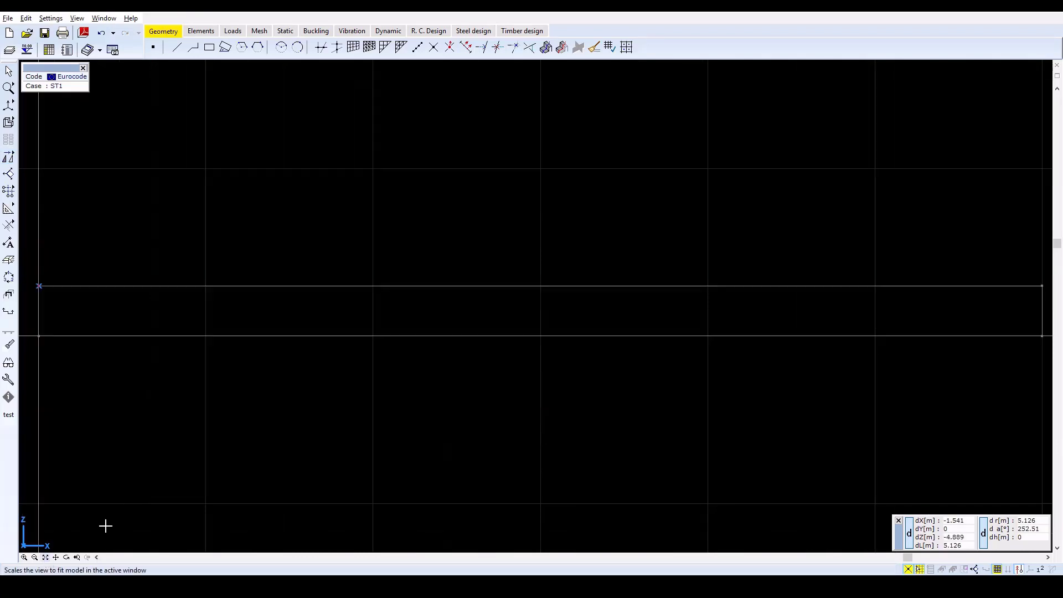
scroll(504, 314, down, 2)
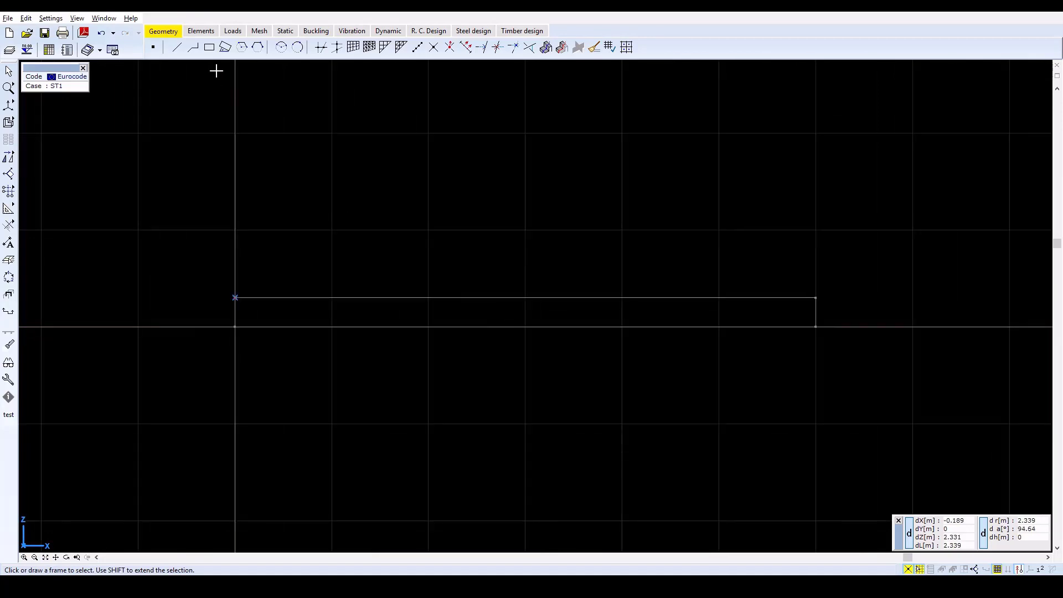
- Set the bottom line as a Rib element with US DougFir, West timber from the Material Library
click(210, 35)
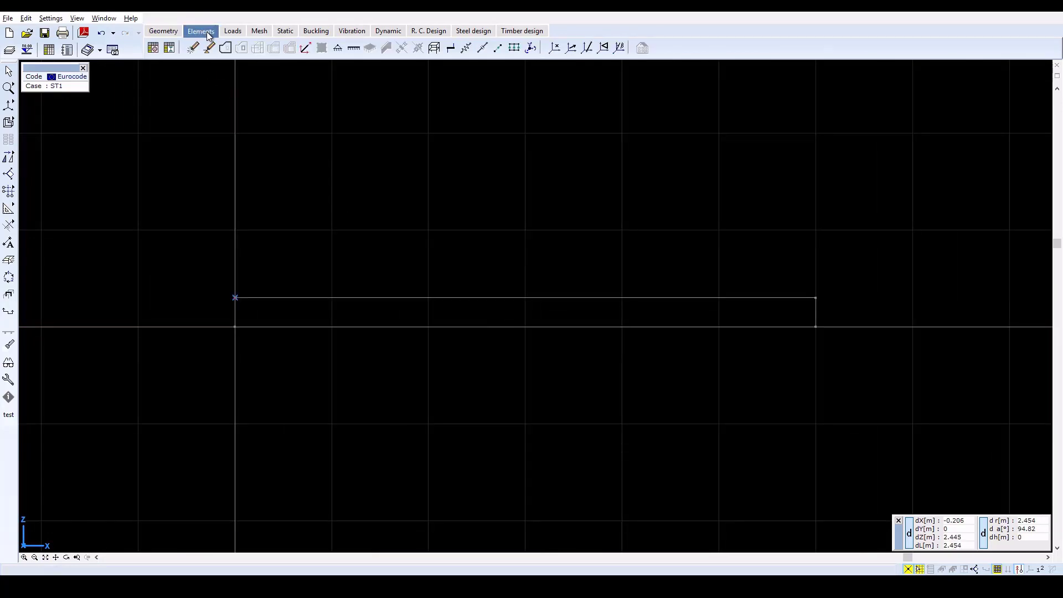
click(193, 48)
click(272, 328)
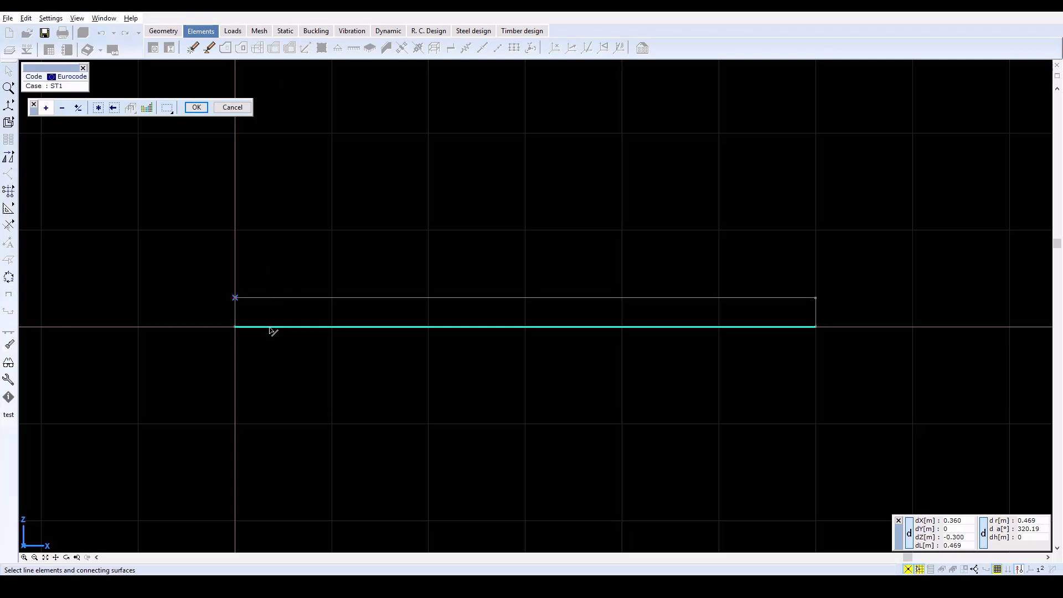
click(196, 108)
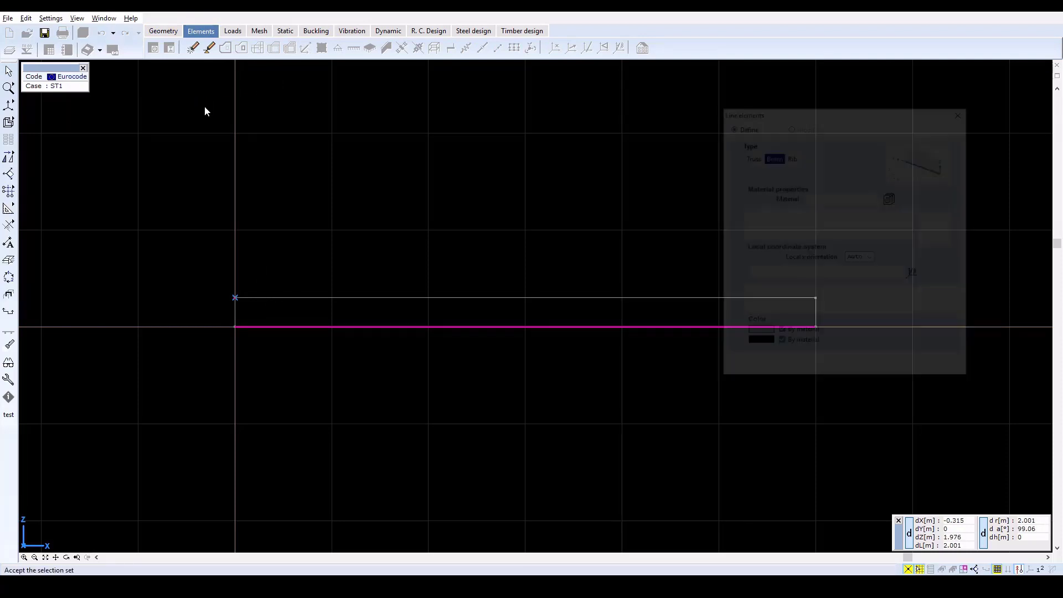
click(790, 156)
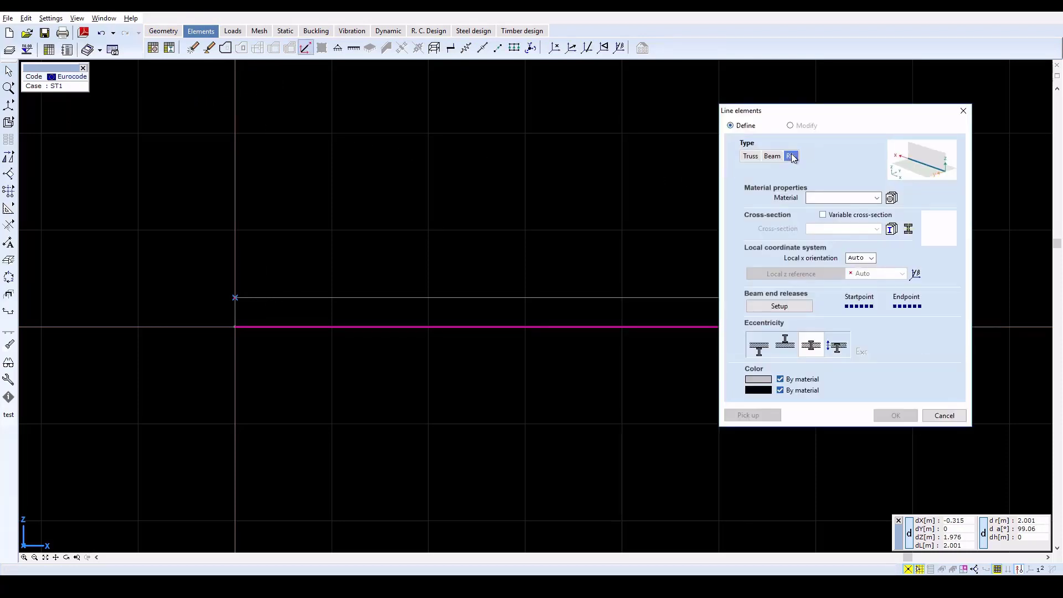
click(892, 198)
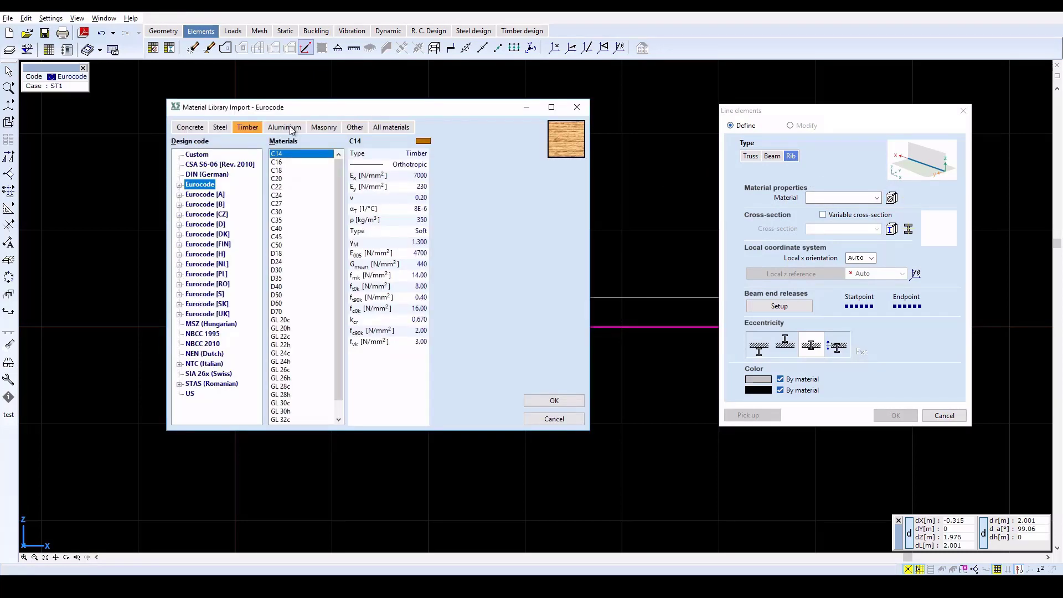
click(191, 394)
click(290, 212)
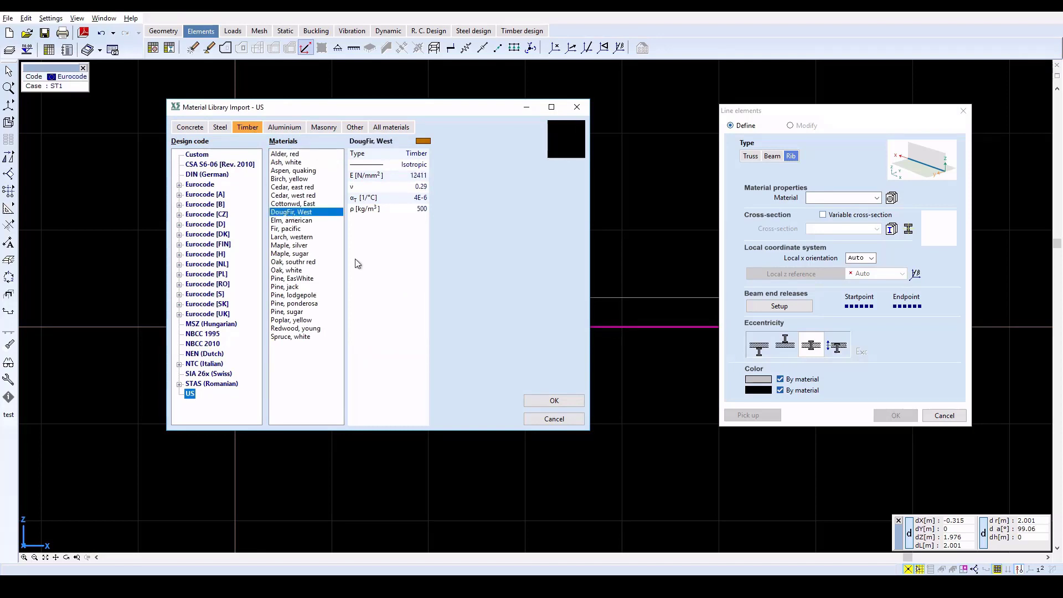
click(536, 402)
- Create a 200x400 mm rectangular cross-section centred at the origin and apply it to the bottom rib
click(908, 229)
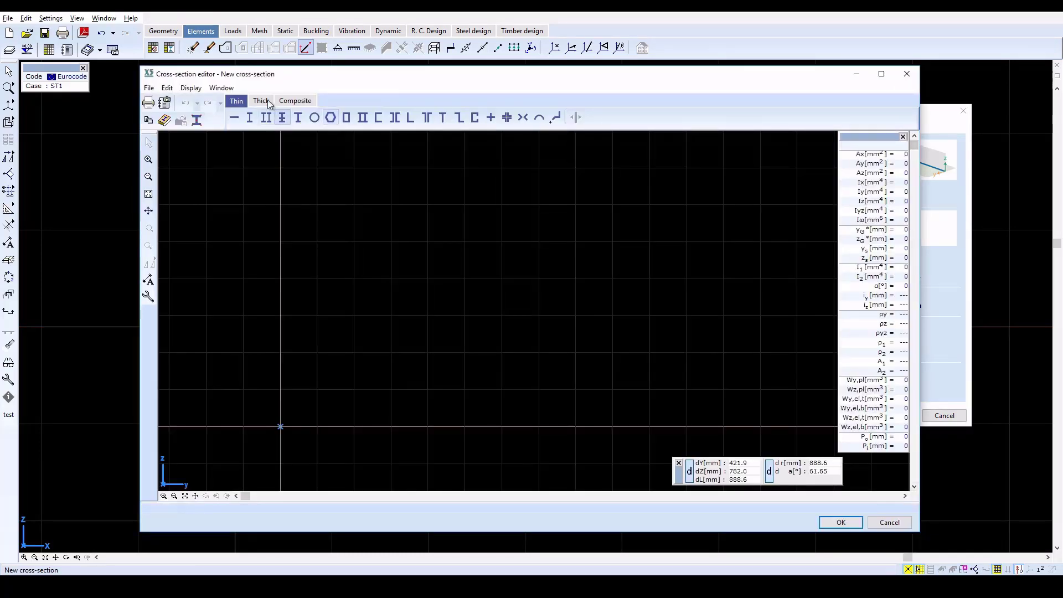
click(260, 101)
click(238, 119)
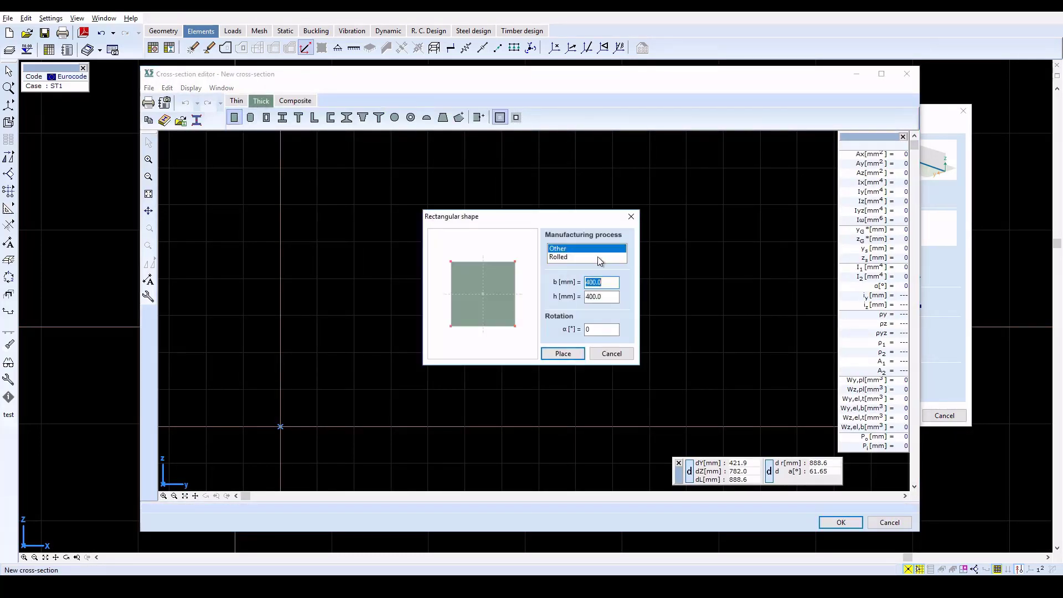
text(200)
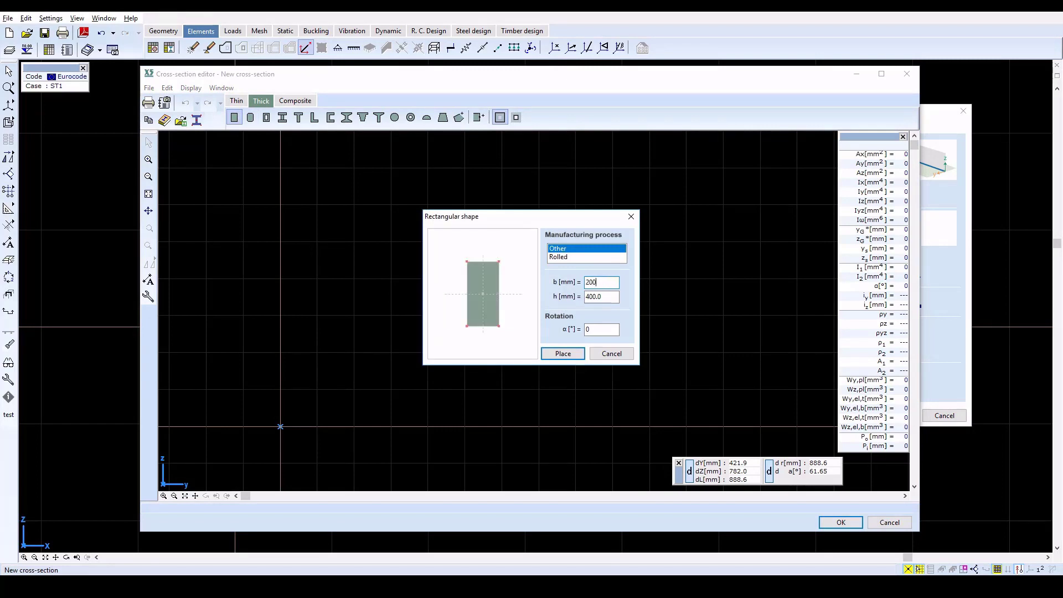
click(572, 354)
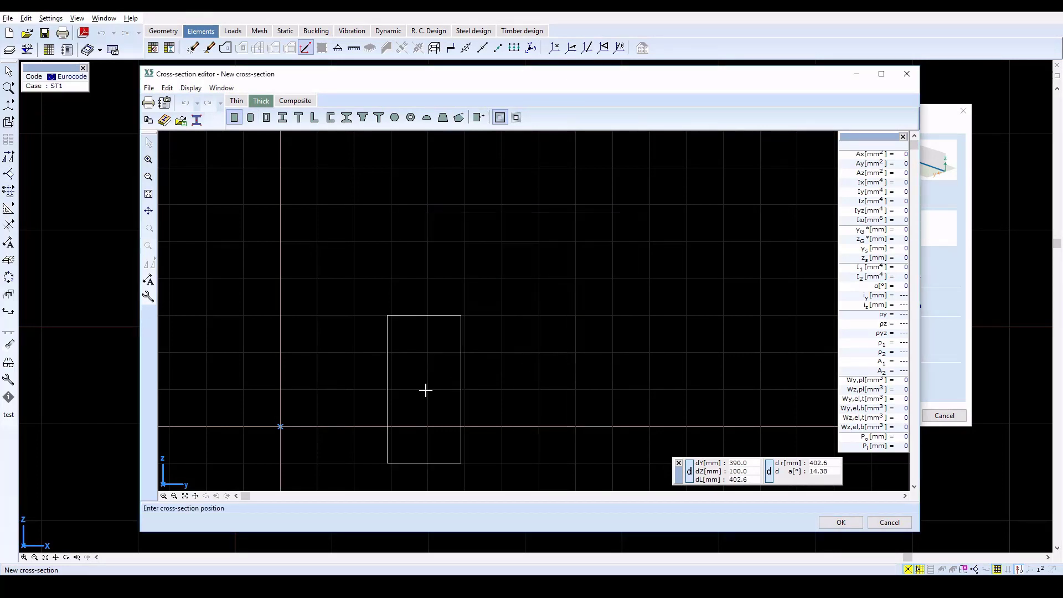
click(280, 426)
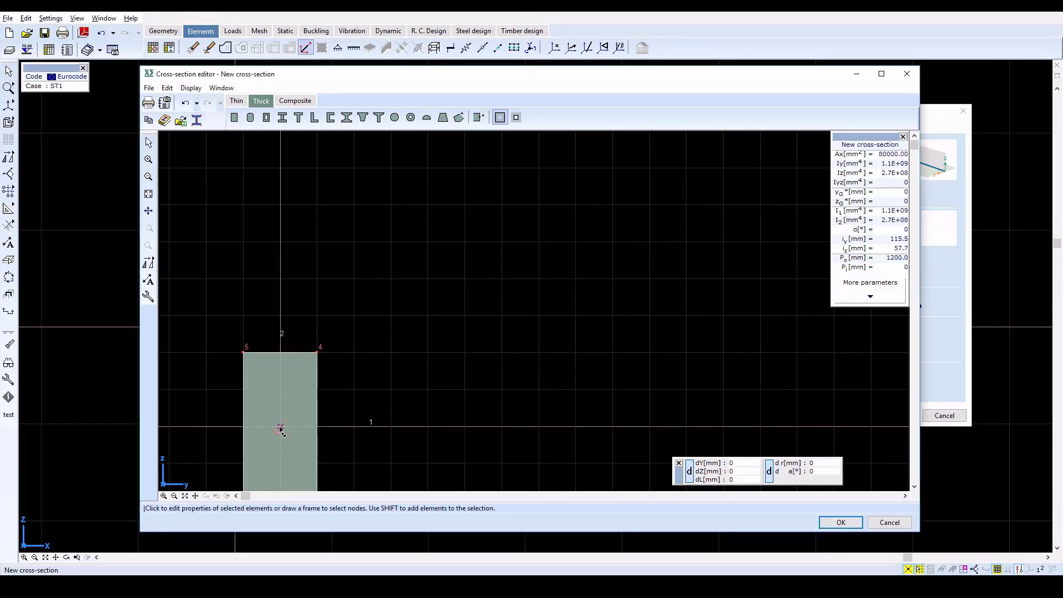
click(836, 519)
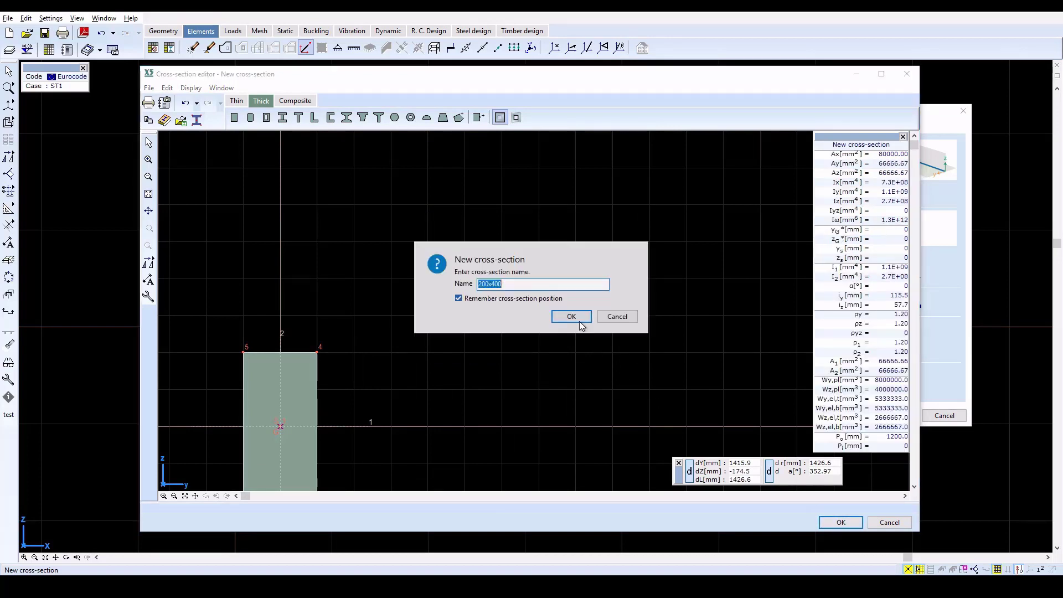
click(571, 317)
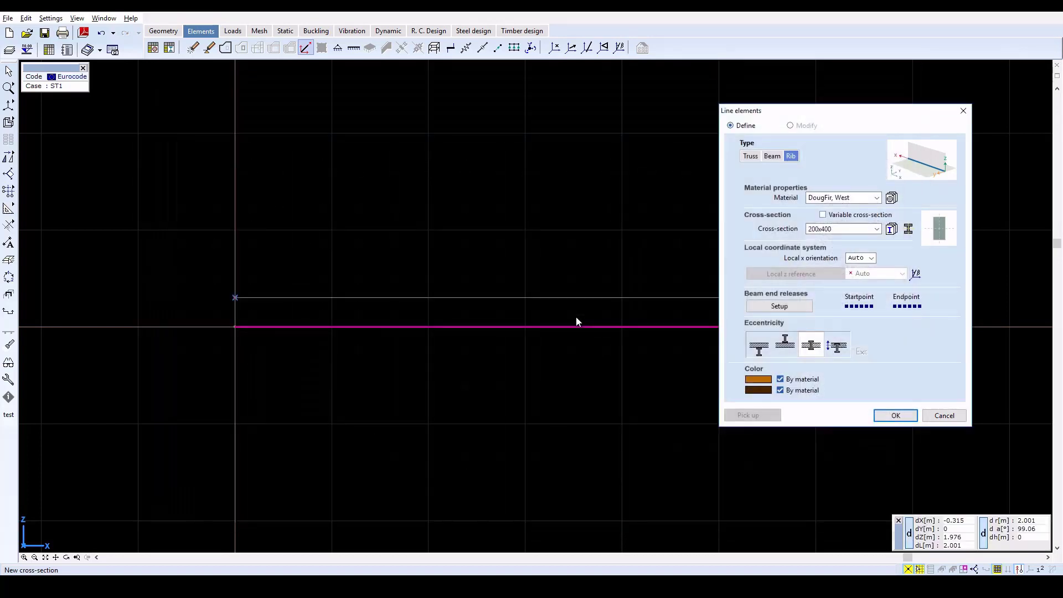
click(909, 419)
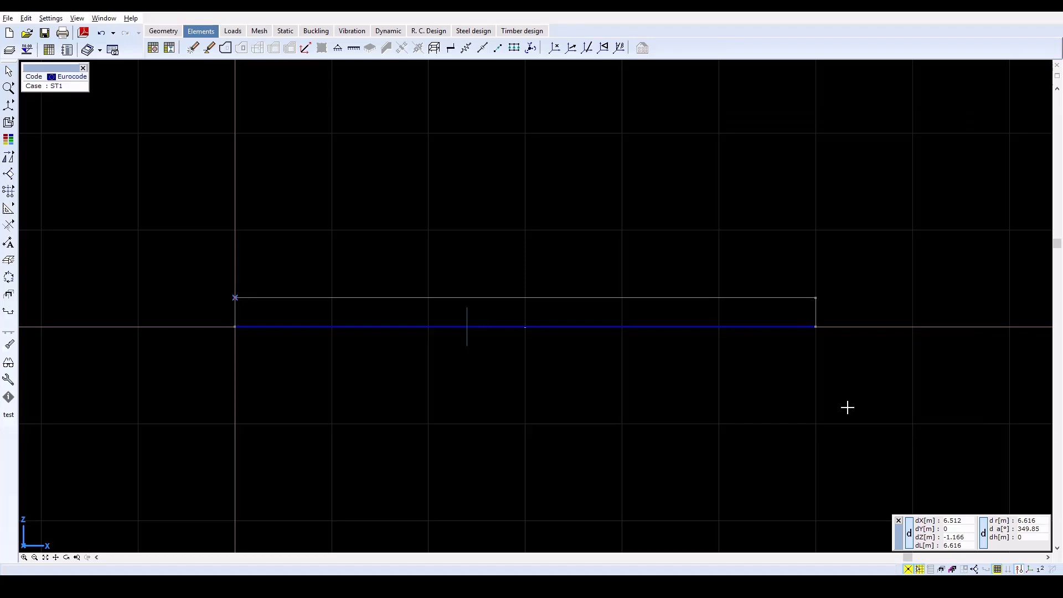
- Select the top line for line element definition
click(306, 48)
click(297, 298)
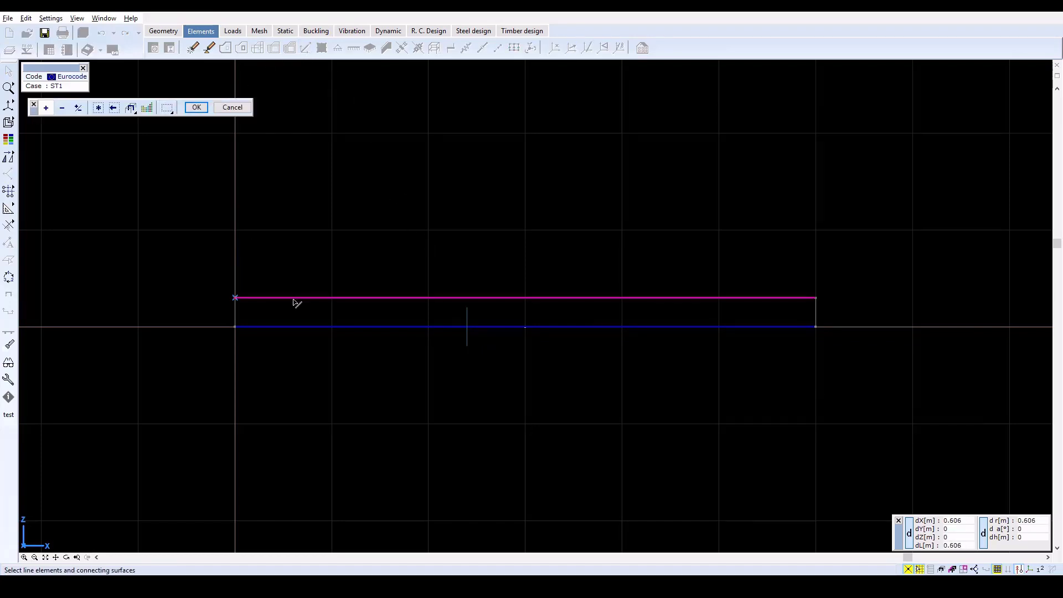
click(197, 107)
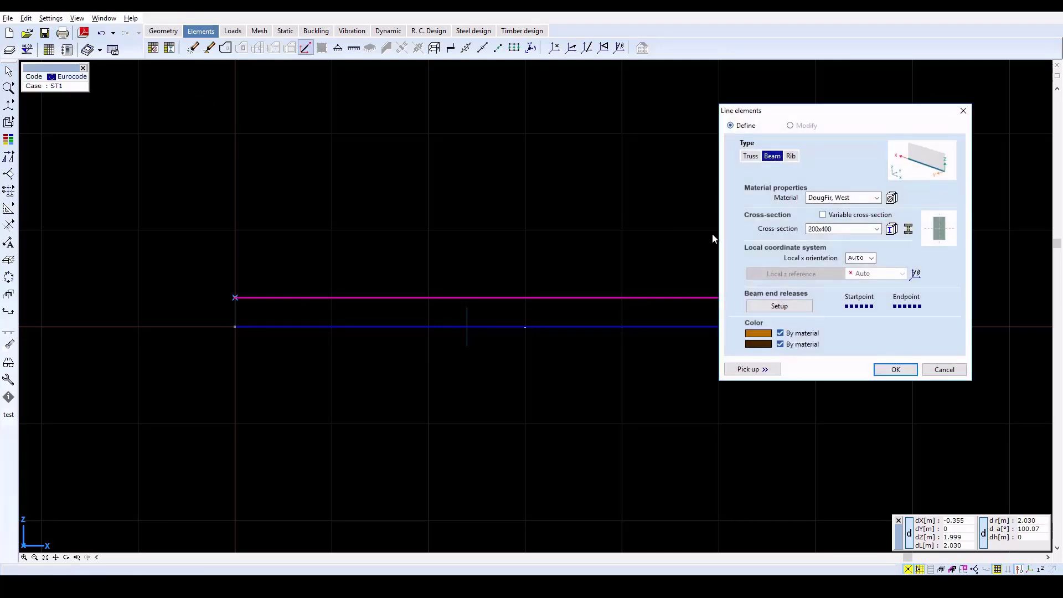
- Define a 200x200 mm rectangular cross-section at the origin and assign it to the upper beam
click(908, 229)
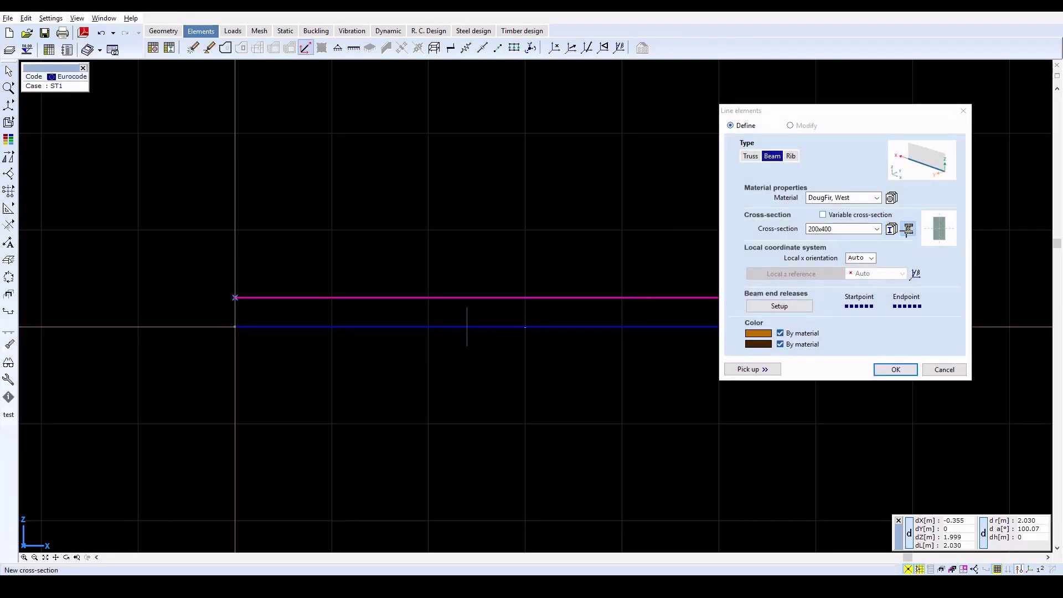
click(260, 101)
click(235, 116)
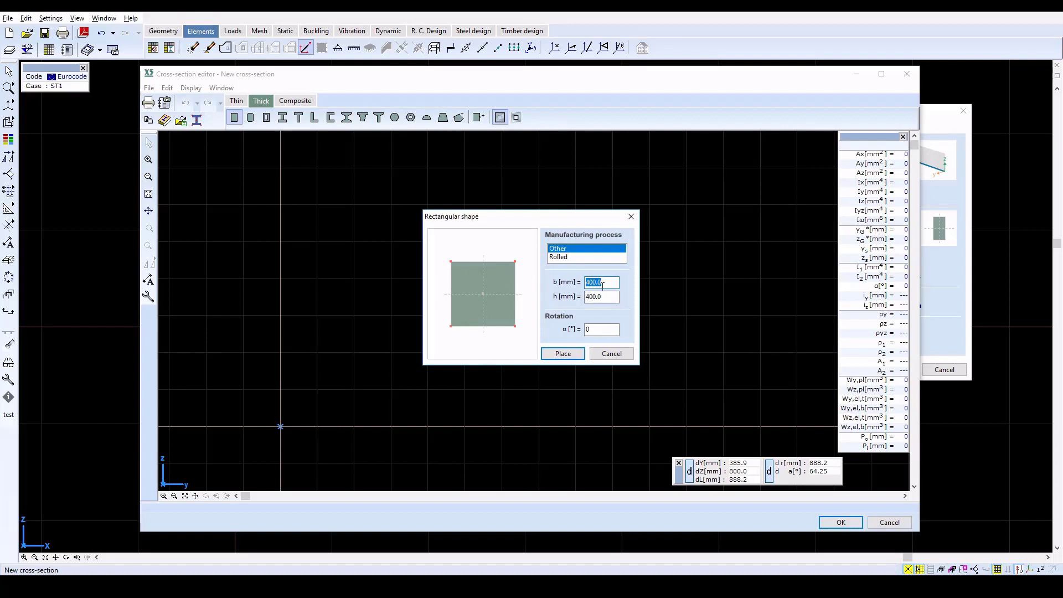
text(200)
key(Tab)
text(2)
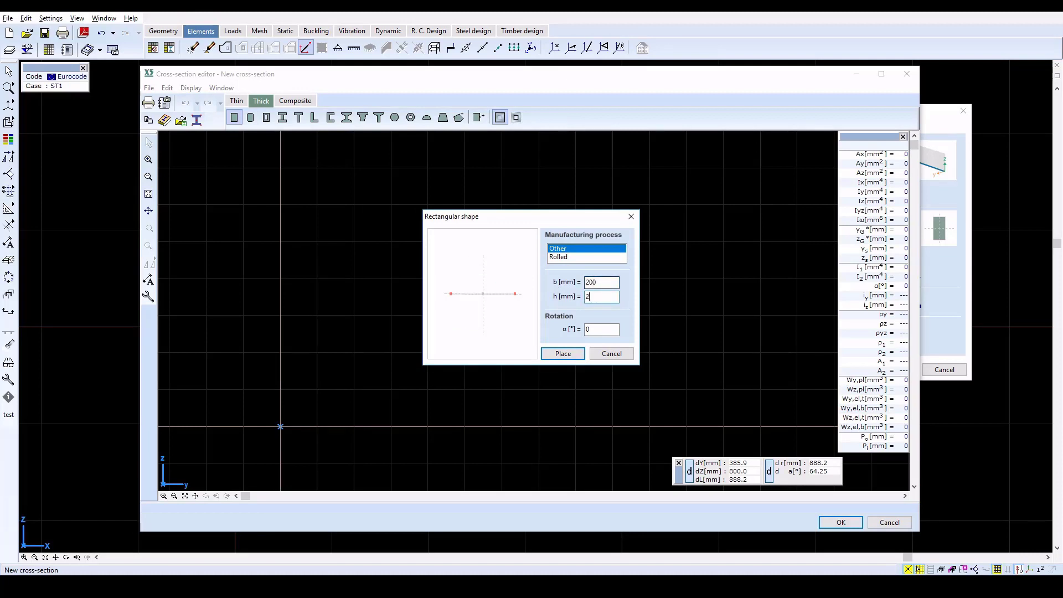
text(200)
click(571, 354)
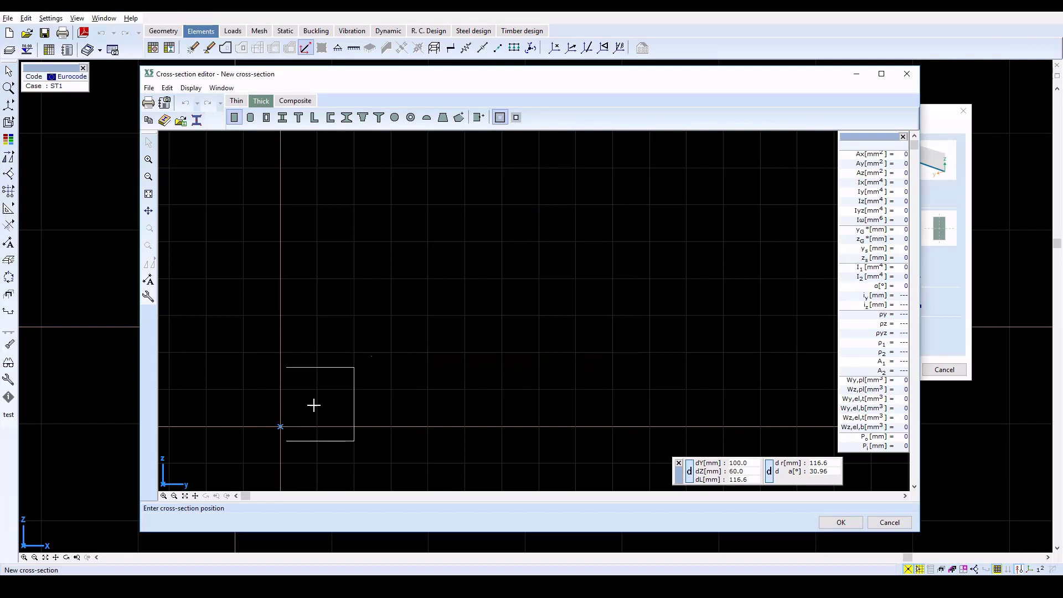
click(280, 427)
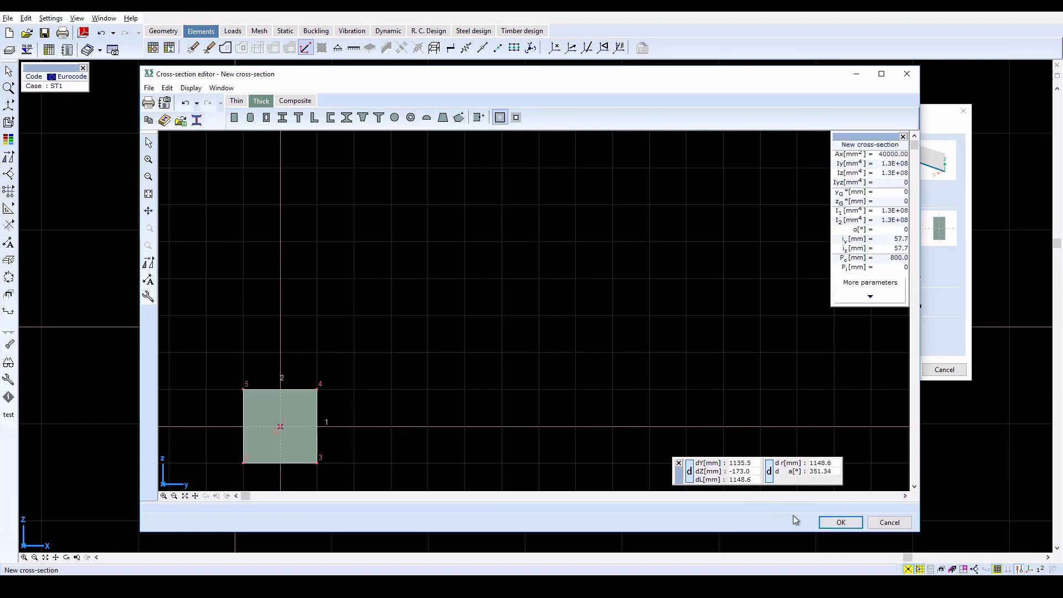
click(842, 523)
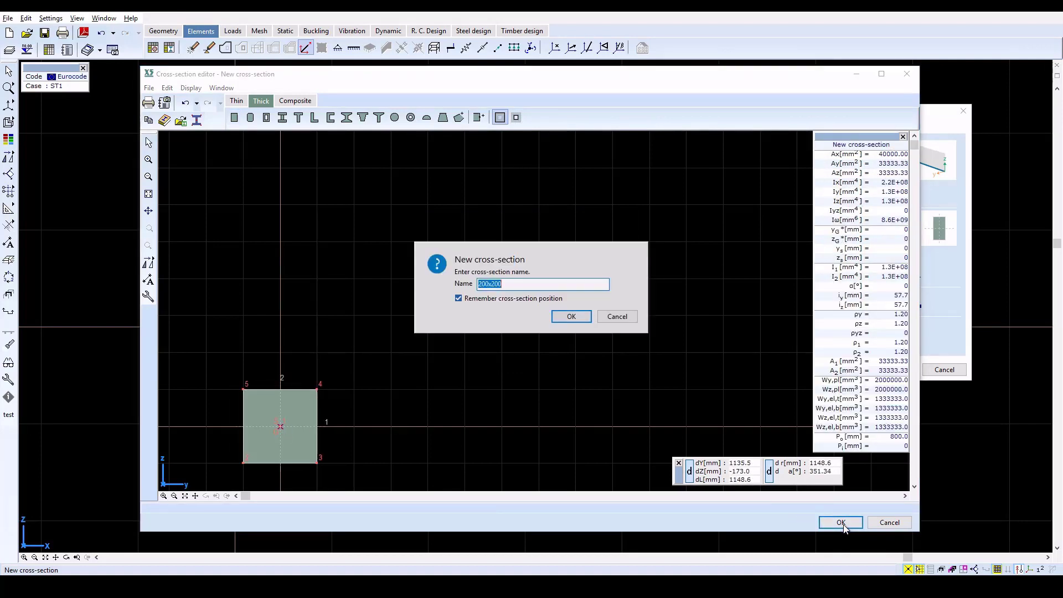
click(571, 317)
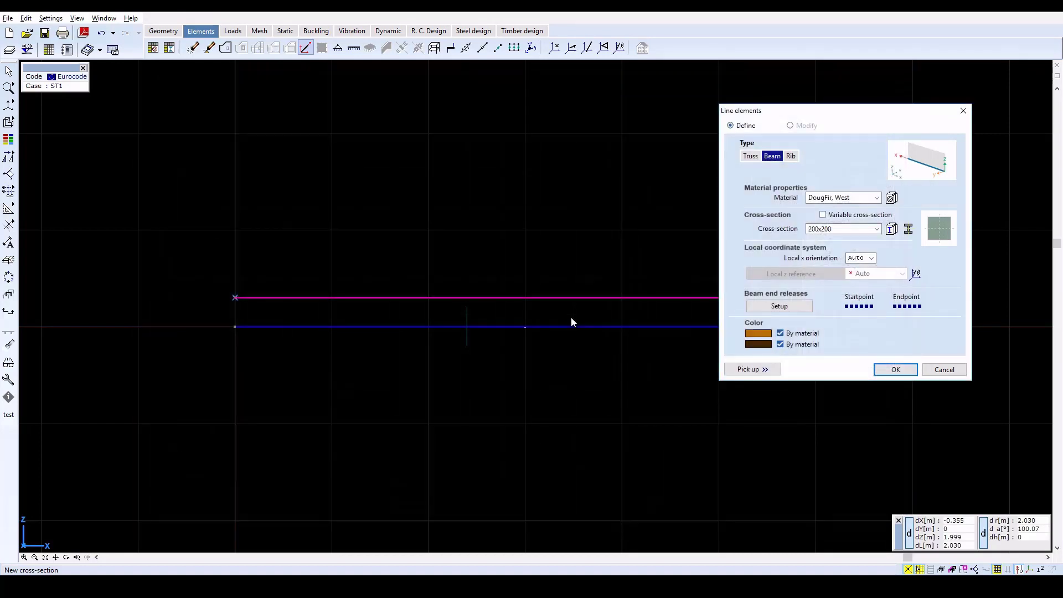
click(897, 370)
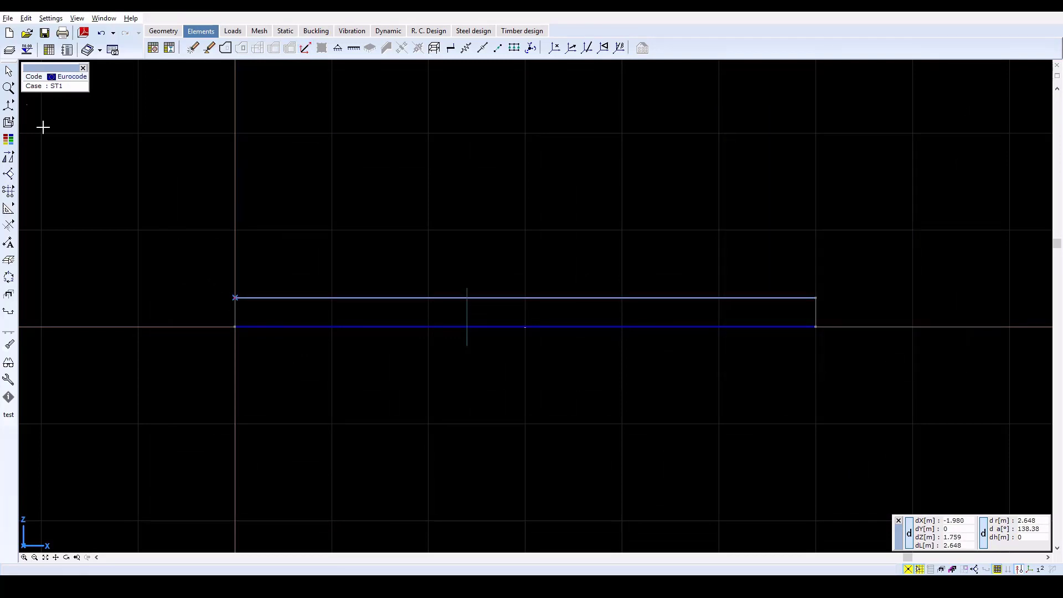
- Switch to a 3-D perspective view of the two-layer beam
click(8, 105)
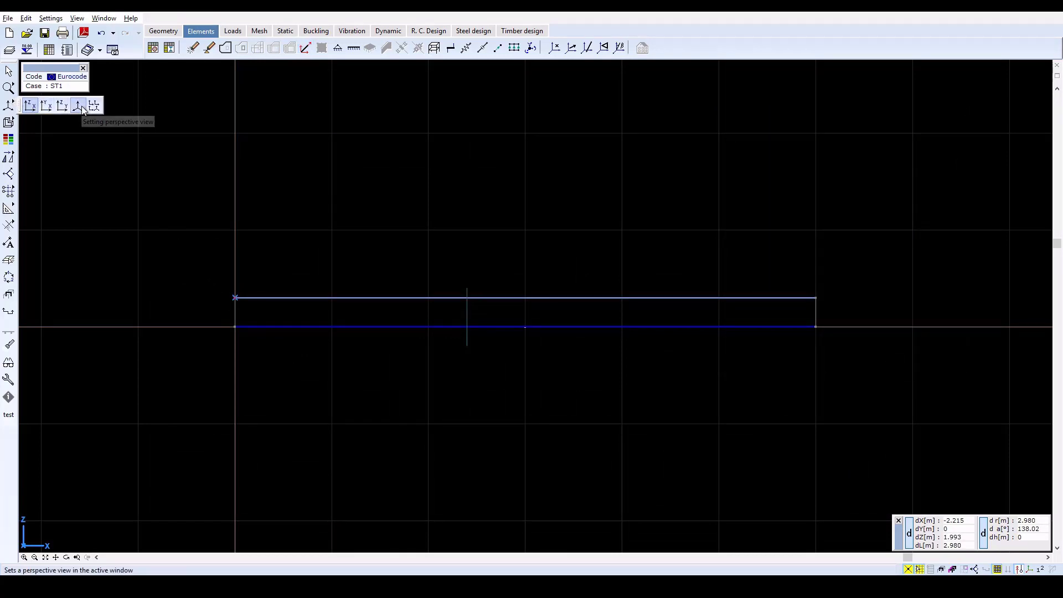
click(8, 106)
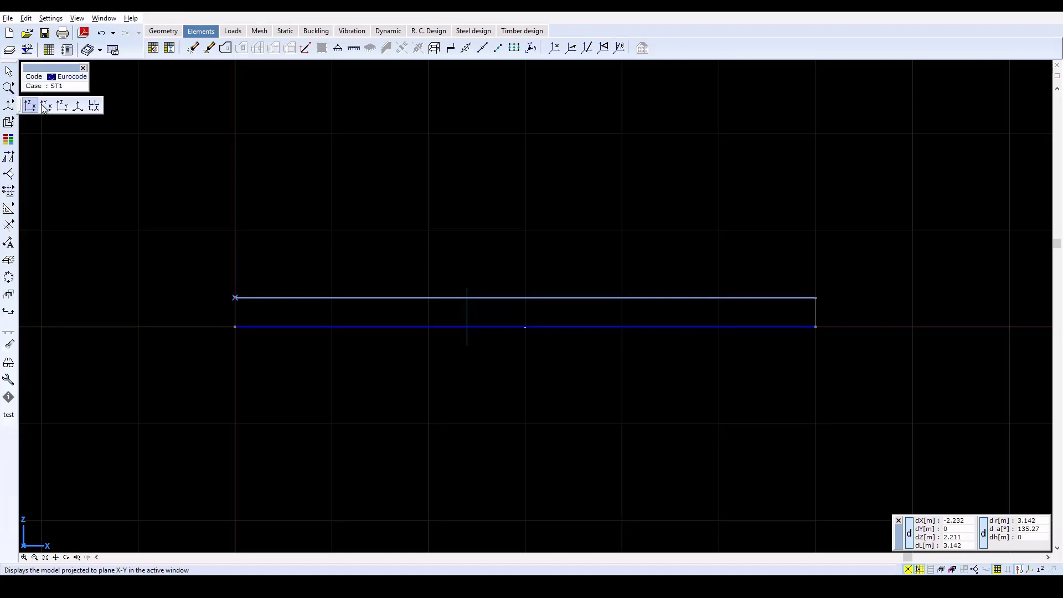
click(78, 105)
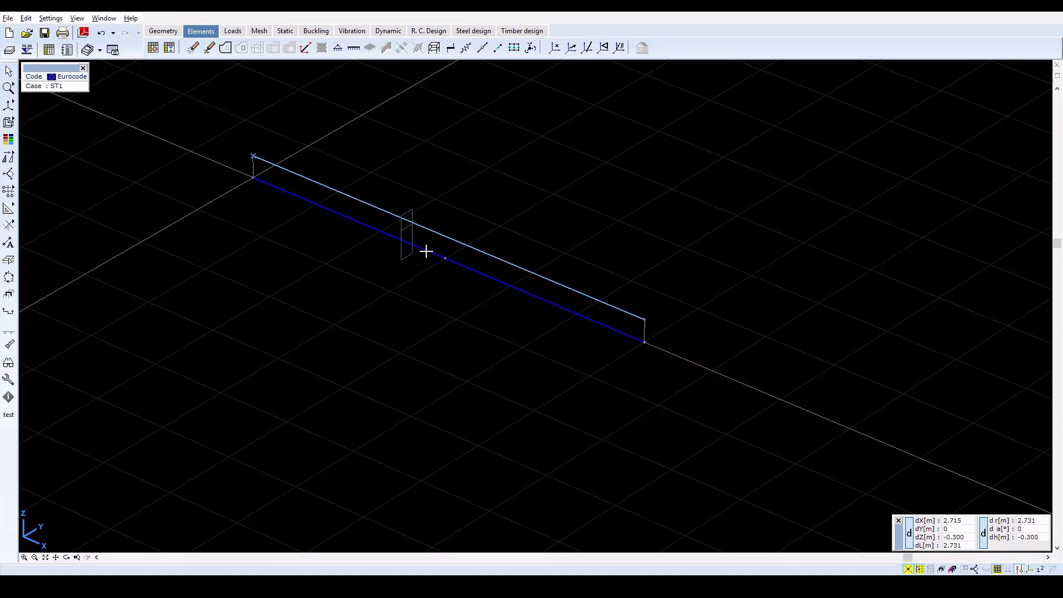
- Render the beam as solid timber, then return to line display
click(8, 123)
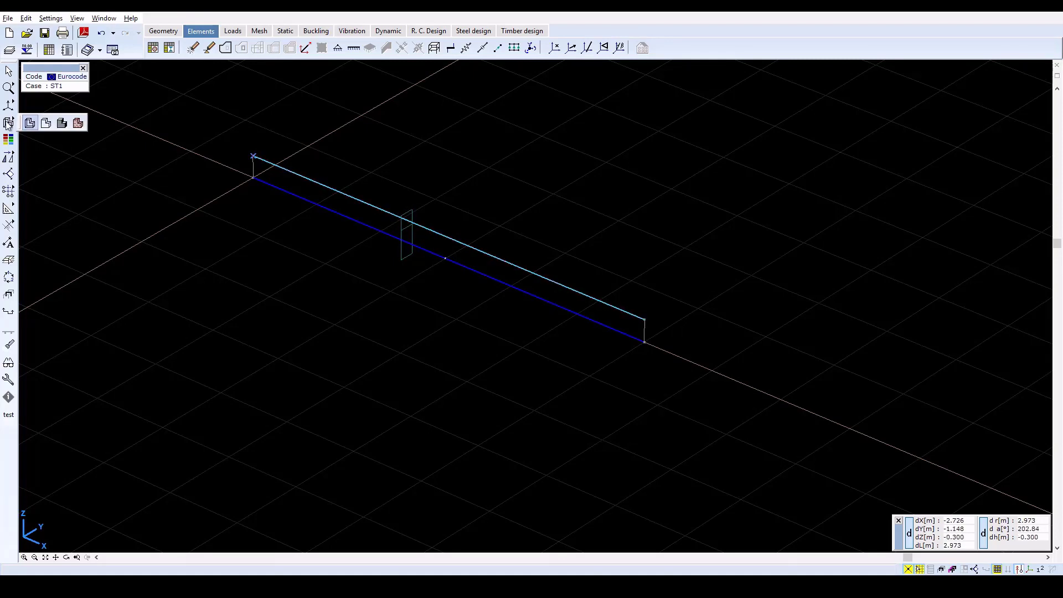
click(78, 121)
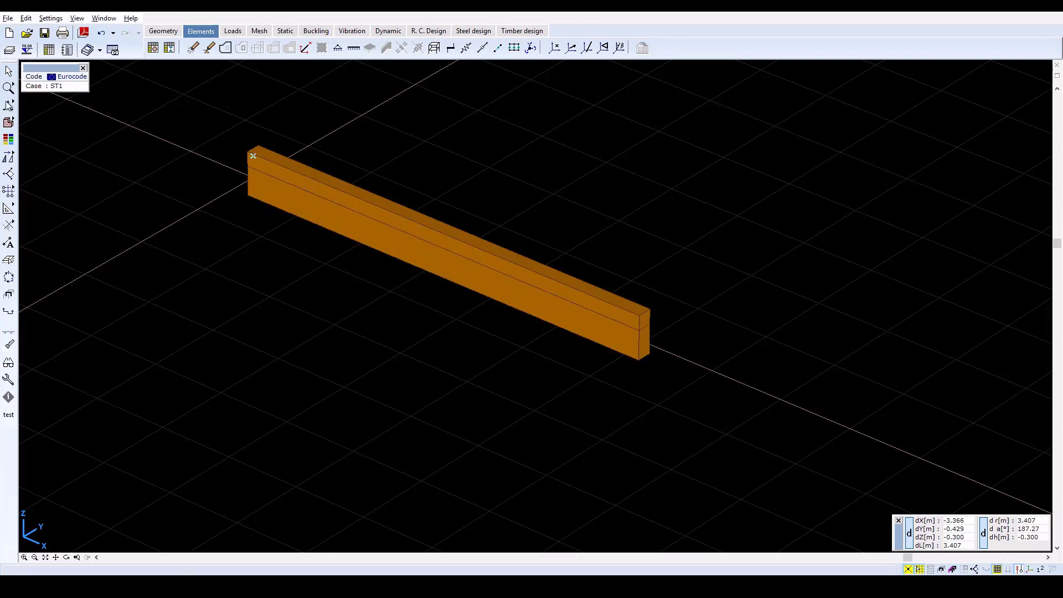
click(9, 122)
click(27, 122)
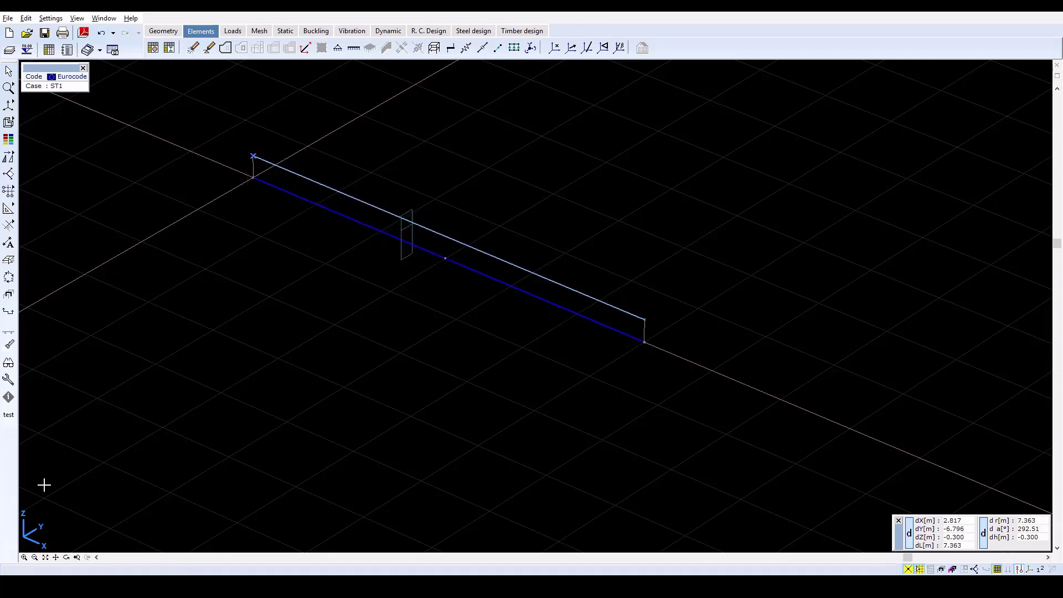
- In the front view, select both beam lines and their master nodes for link elements
click(77, 557)
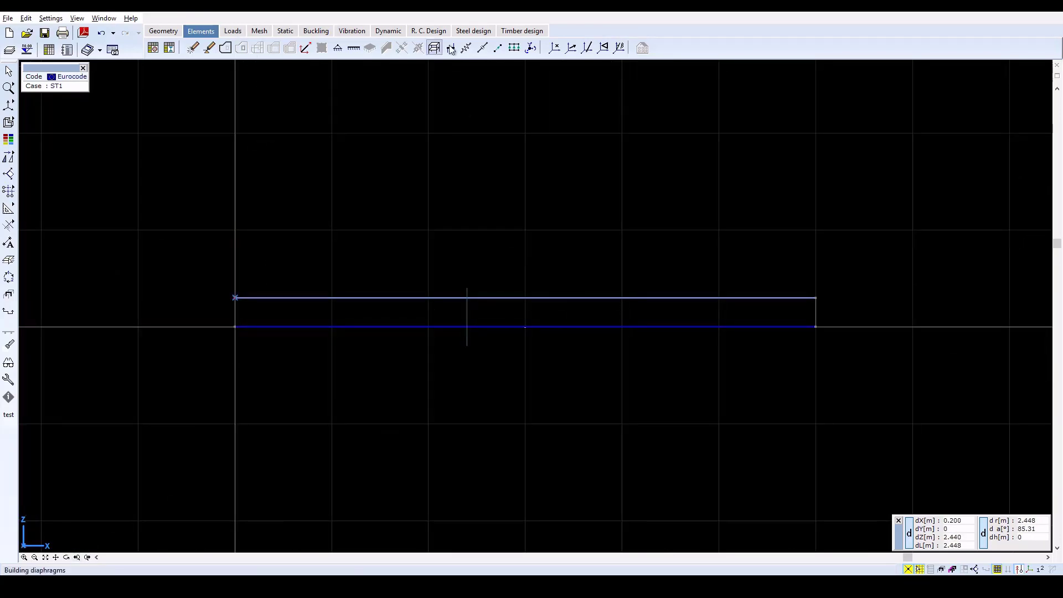
click(514, 48)
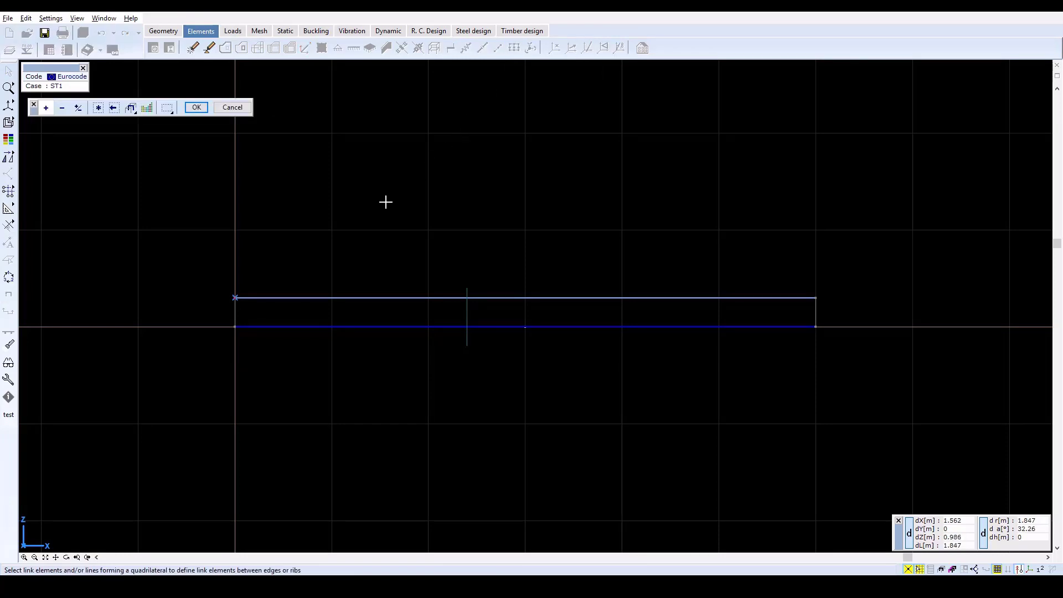
drag(217, 272, 879, 352)
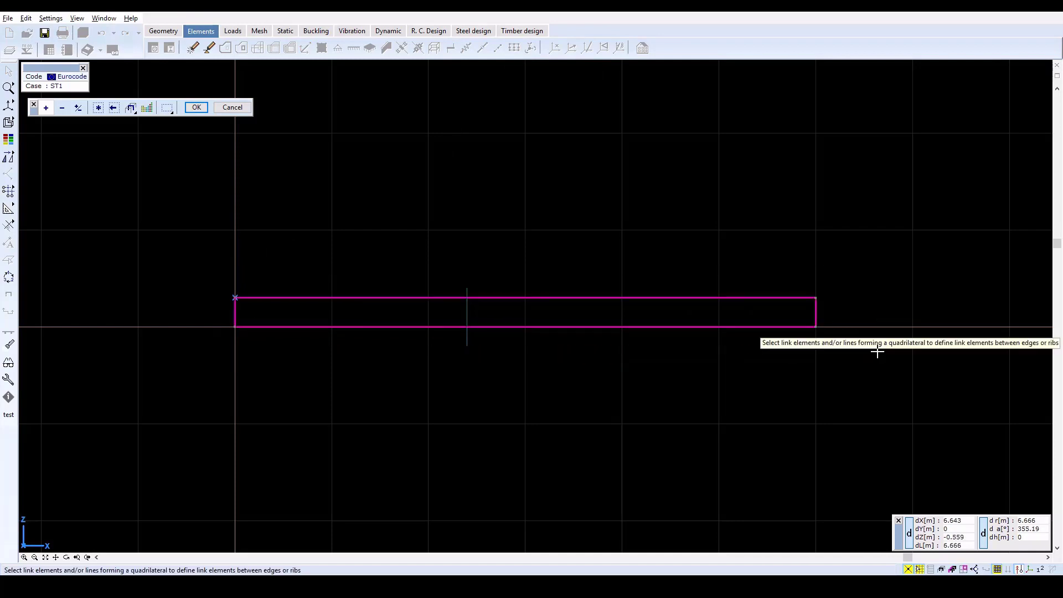
click(197, 109)
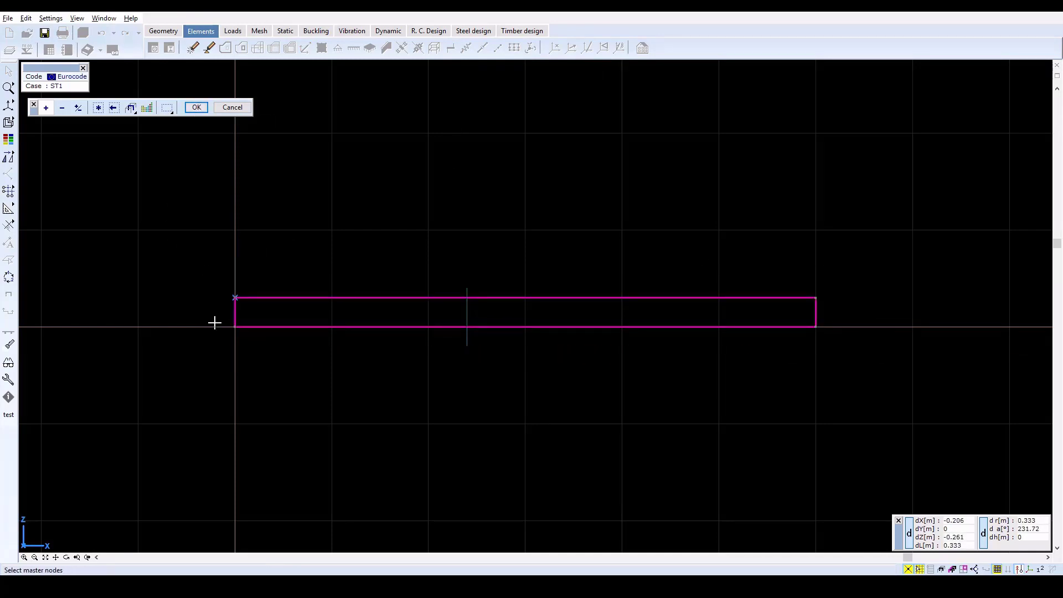
drag(215, 323, 836, 340)
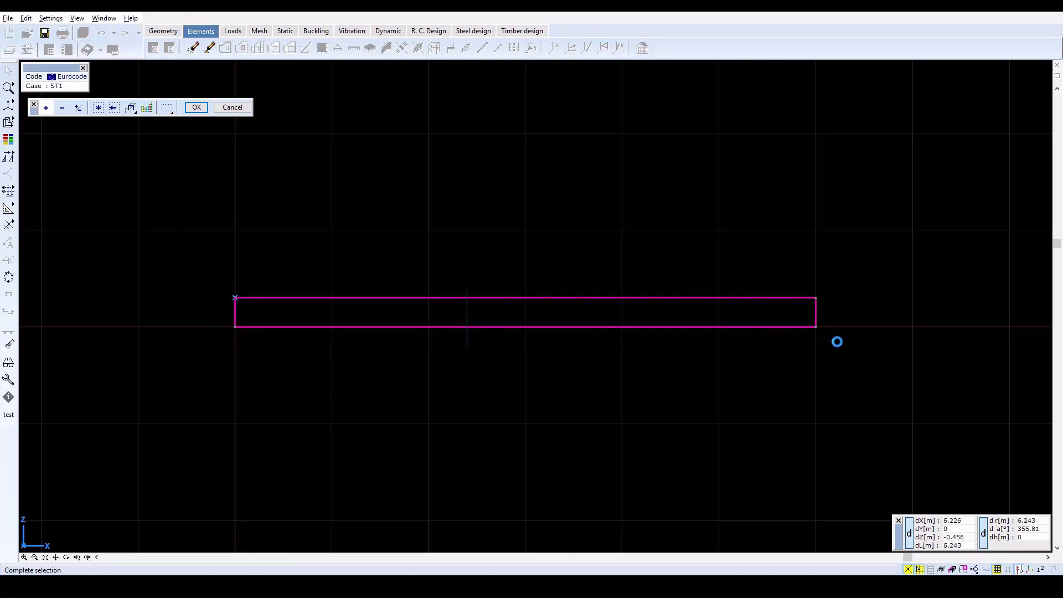
click(197, 108)
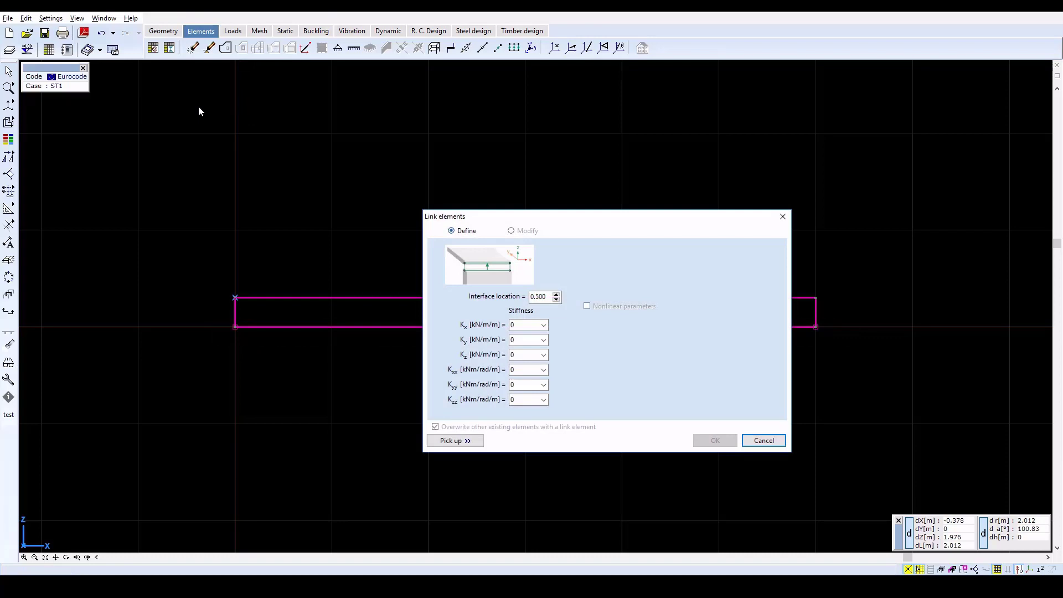
- Create the link with interface location 0.666, Kx 10000 and Kz 1e10
click(548, 296)
text(10)
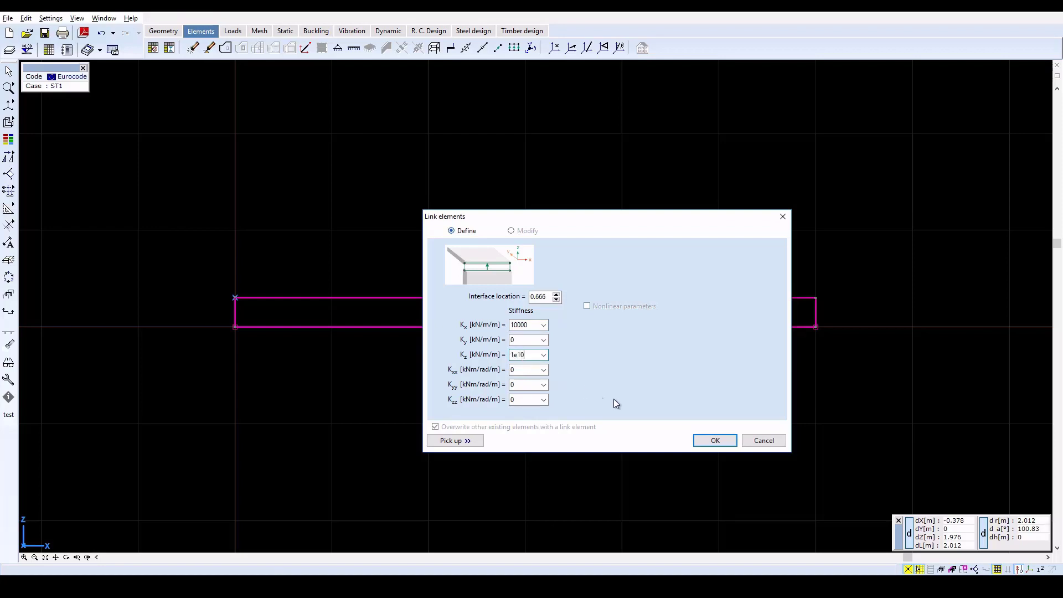
click(714, 442)
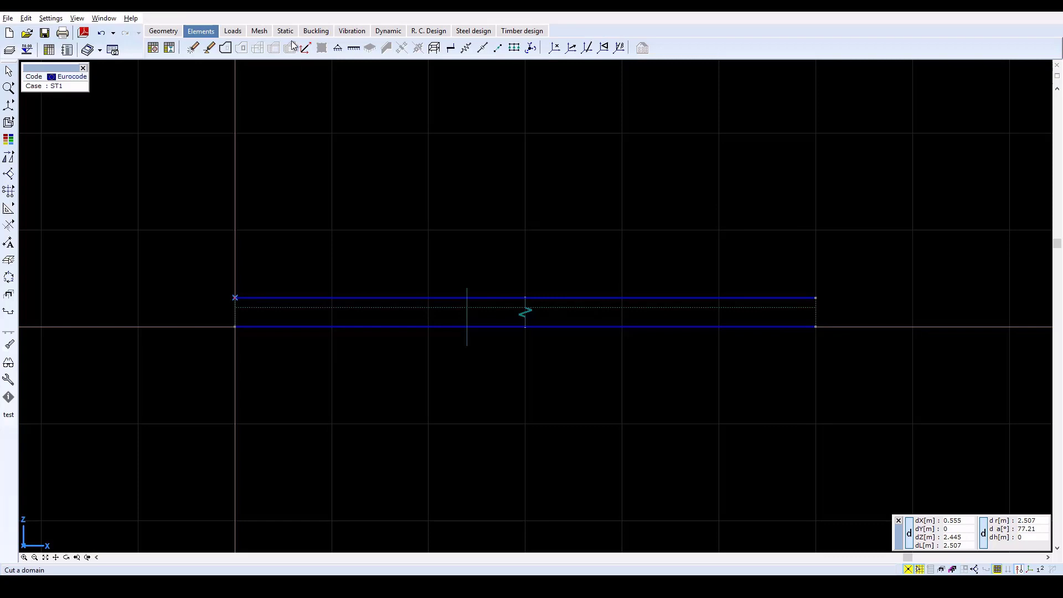
- Mesh all line elements with a maximum element size of 0.31 m
click(265, 33)
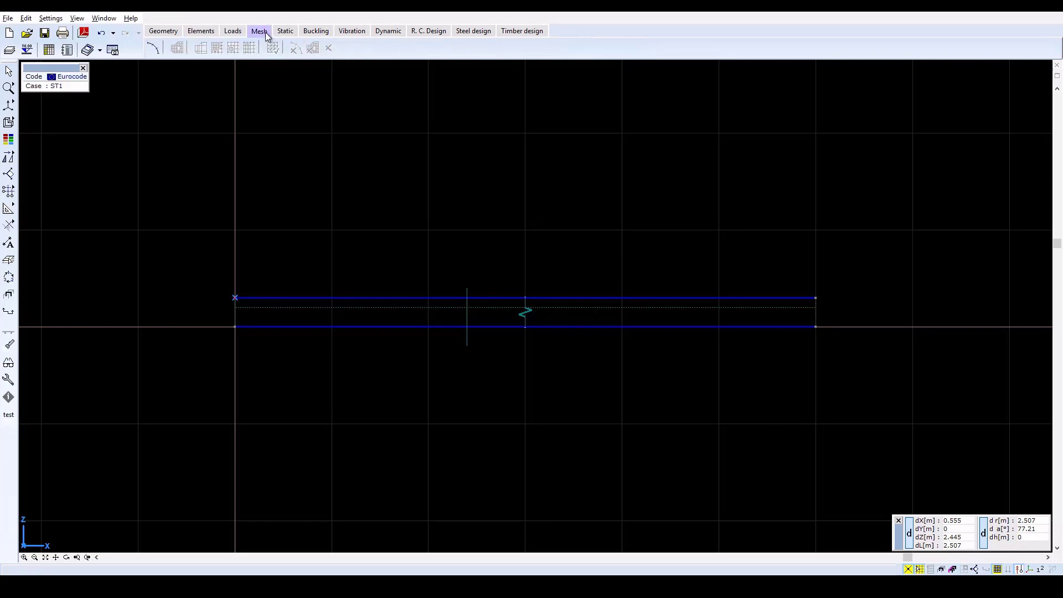
click(153, 52)
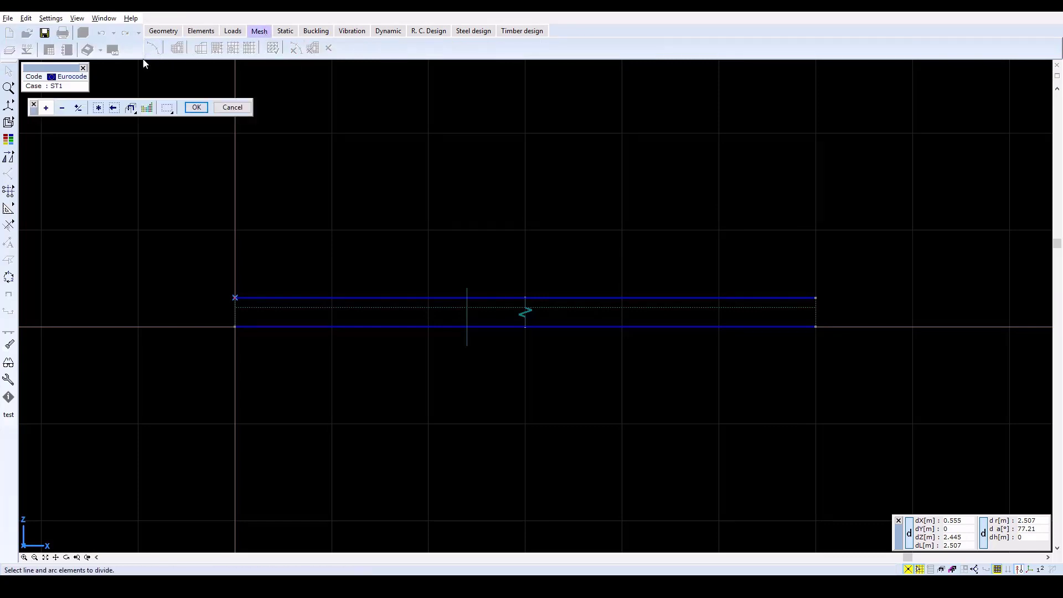
click(99, 109)
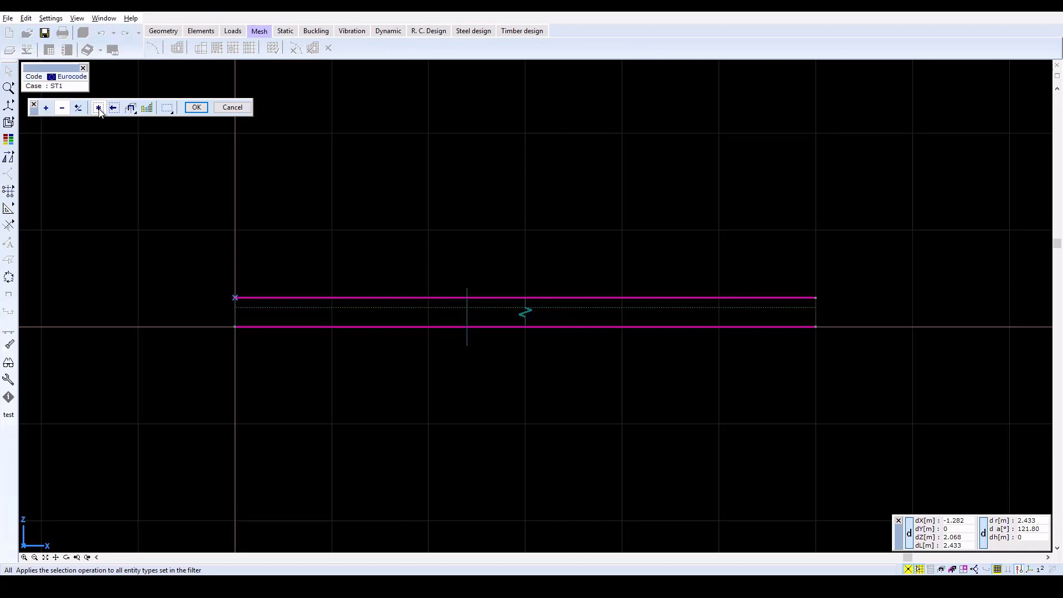
click(194, 107)
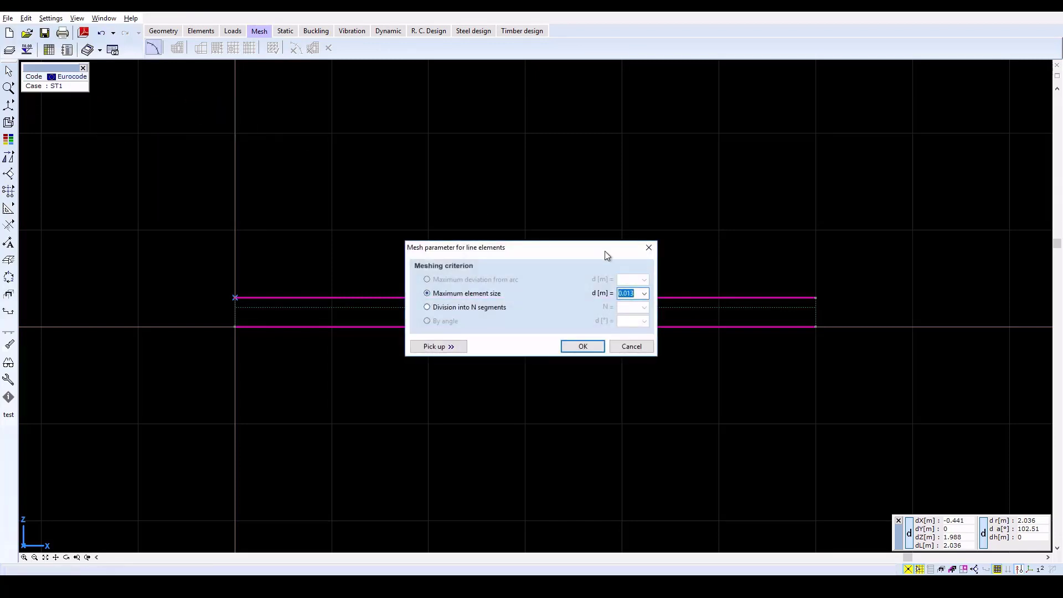
click(624, 293)
key(BackSpace)
key(BackSpace)
key(BackSpace)
text(31)
click(583, 347)
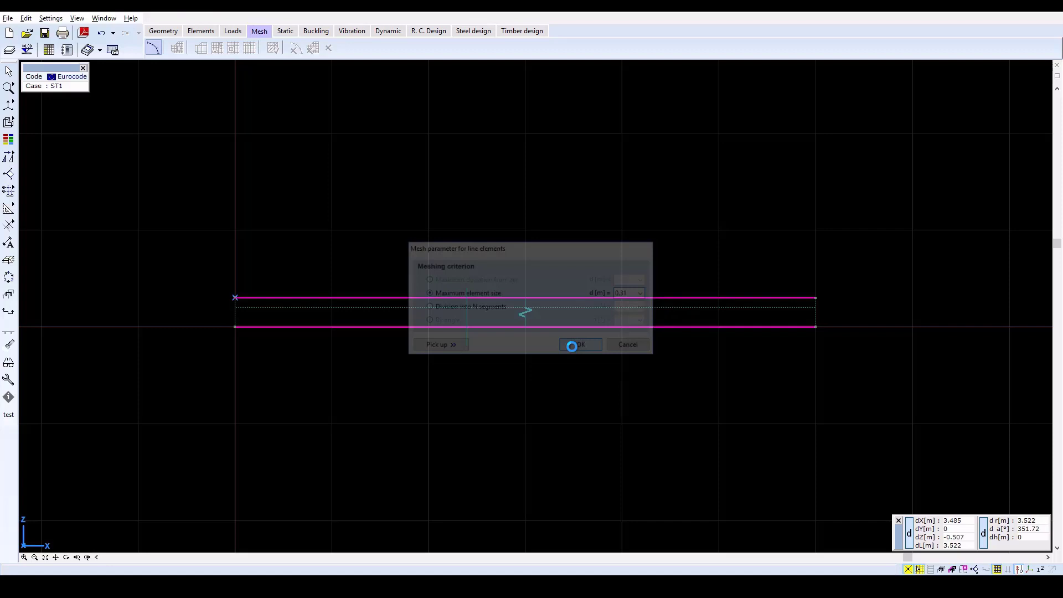
- Add a nodal support at the bottom-left end node with its rotational stiffnesses set to 0
click(201, 31)
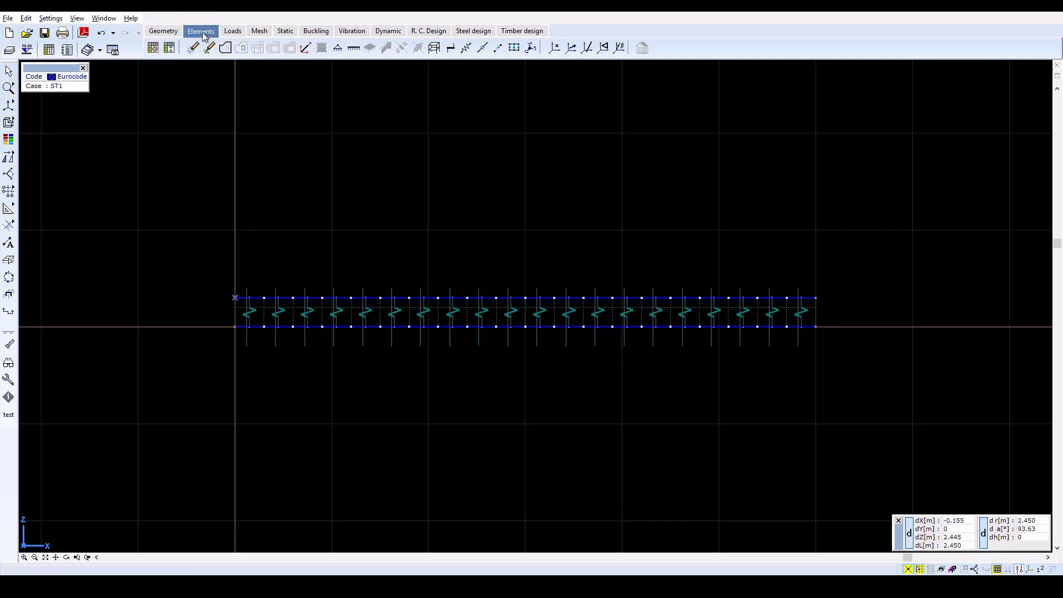
click(338, 47)
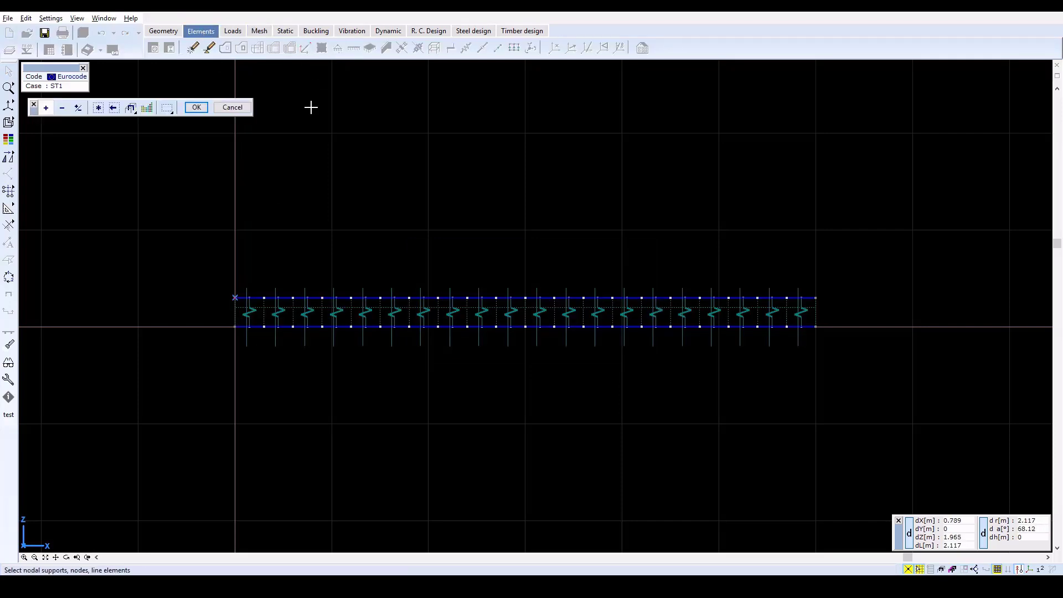
click(235, 327)
click(197, 106)
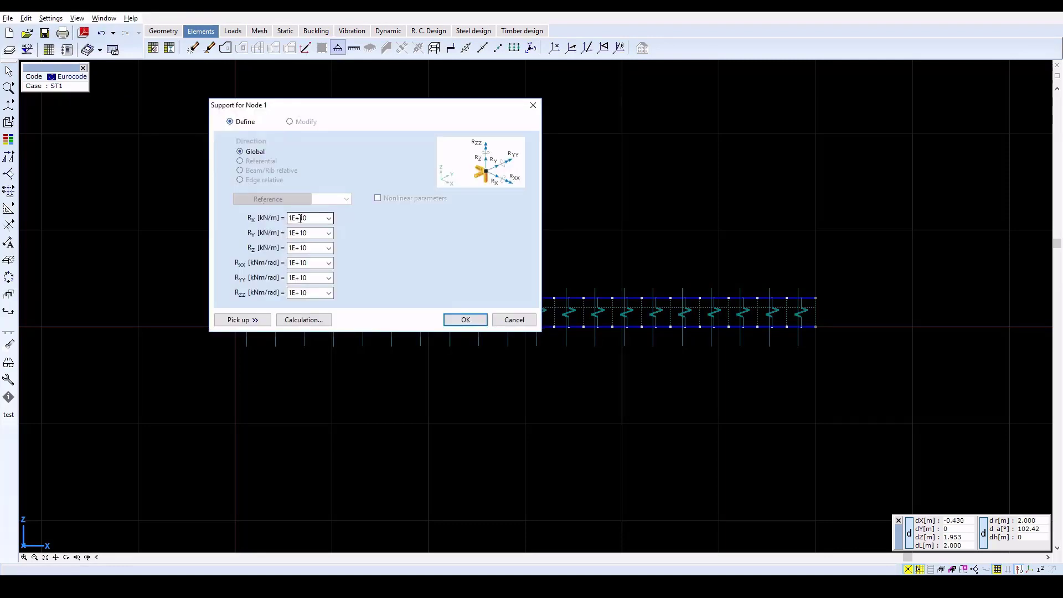
double_click(300, 218)
key(Tab)
text(0)
key(Tab)
key(Tab)
text(0)
key(Tab)
text(0)
key(Tab)
text(0)
click(450, 320)
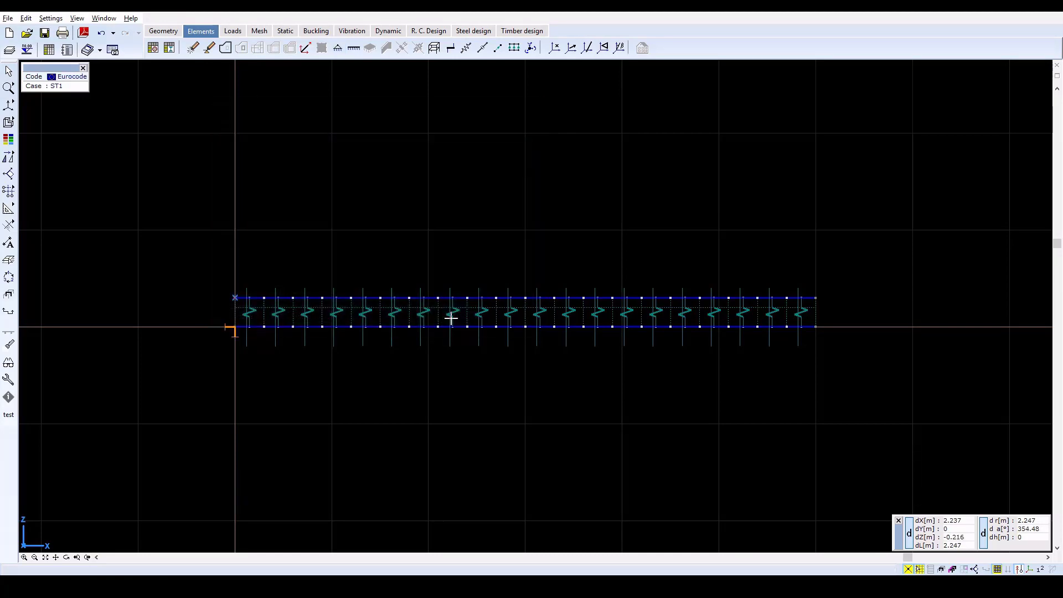
- Add a bottom-right end support copied from the left one, with Rx set to 0
click(338, 47)
click(816, 326)
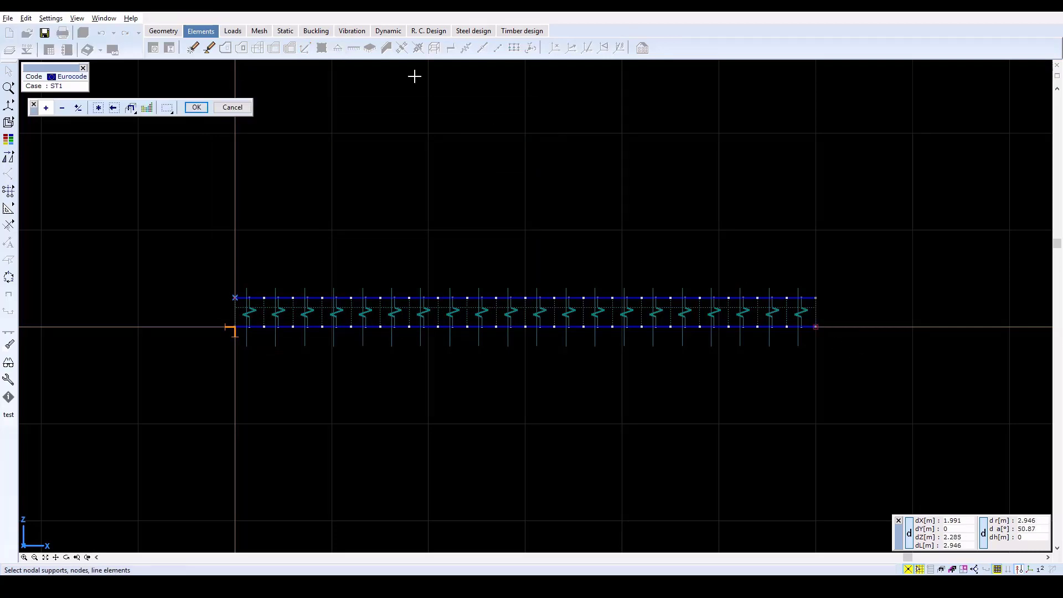
click(196, 107)
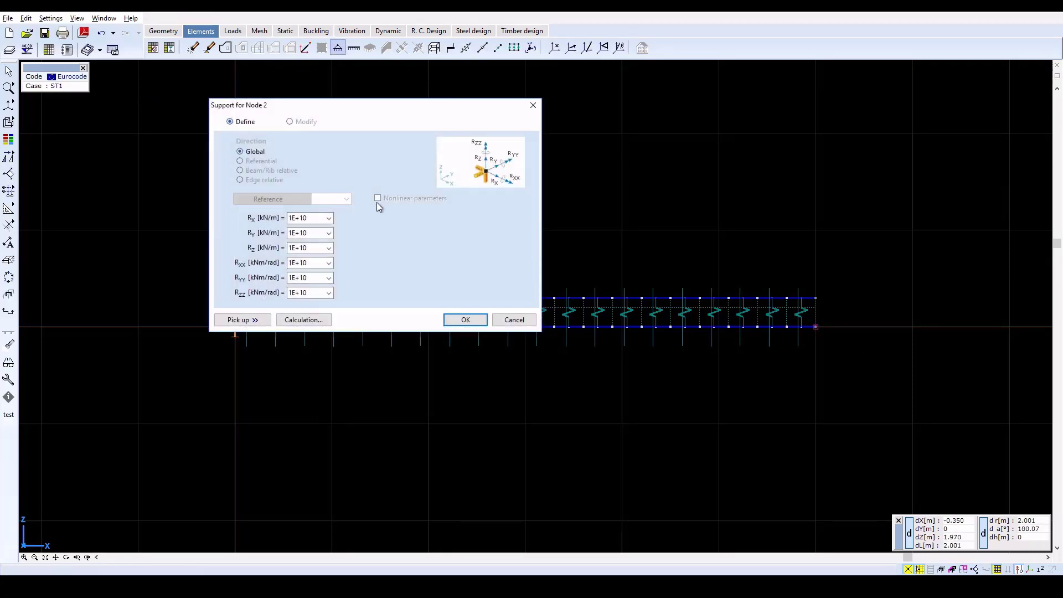
click(237, 321)
click(235, 328)
double_click(301, 217)
text(0)
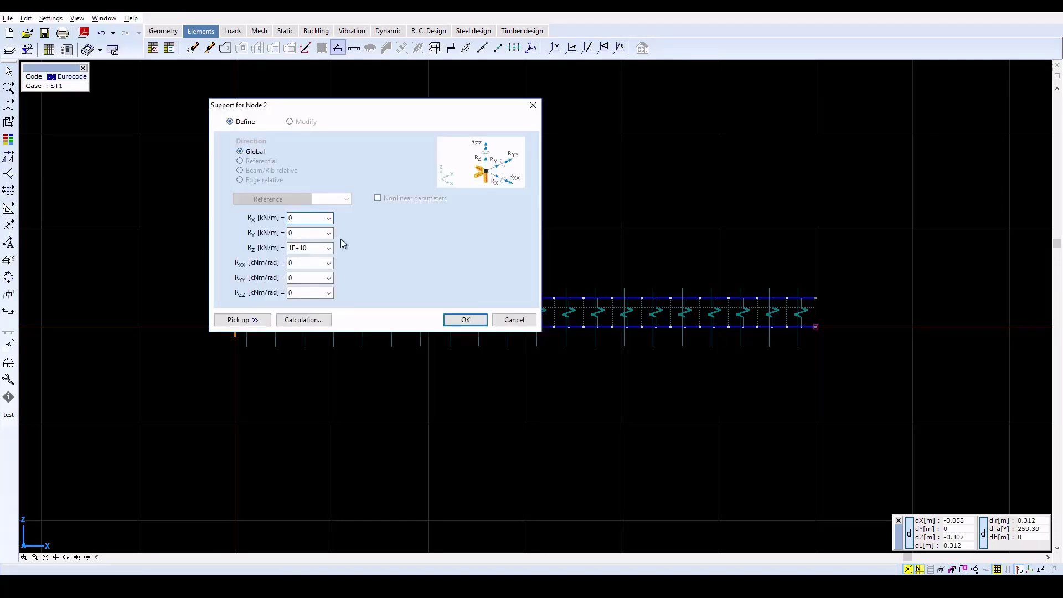
click(464, 320)
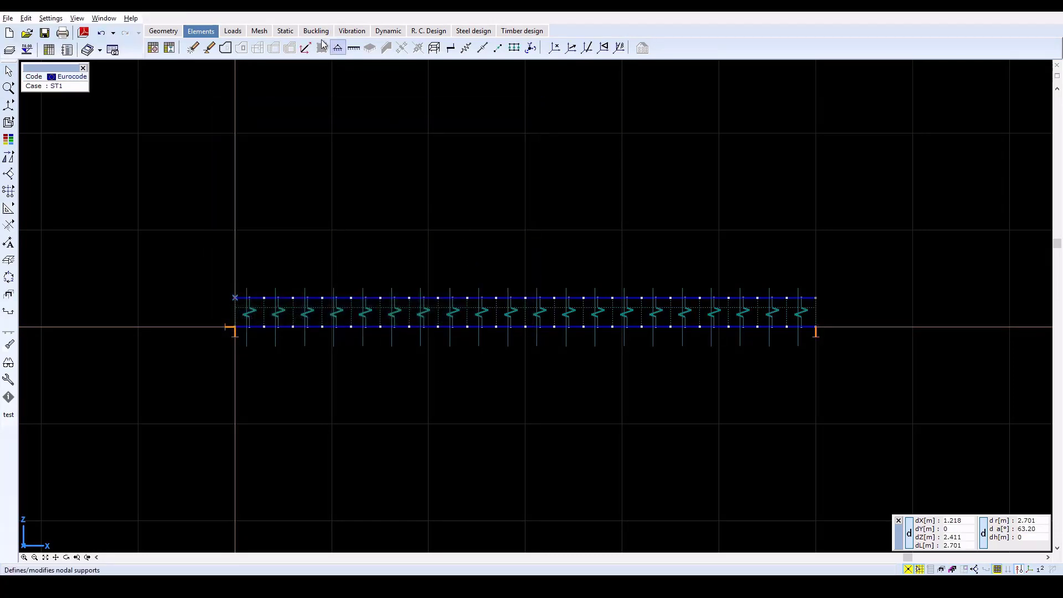
- Give every beam node the 'Frame in X-Z plane' degrees of freedom, fixing eY, θX and θZ
click(533, 49)
drag(202, 285, 884, 350)
click(197, 107)
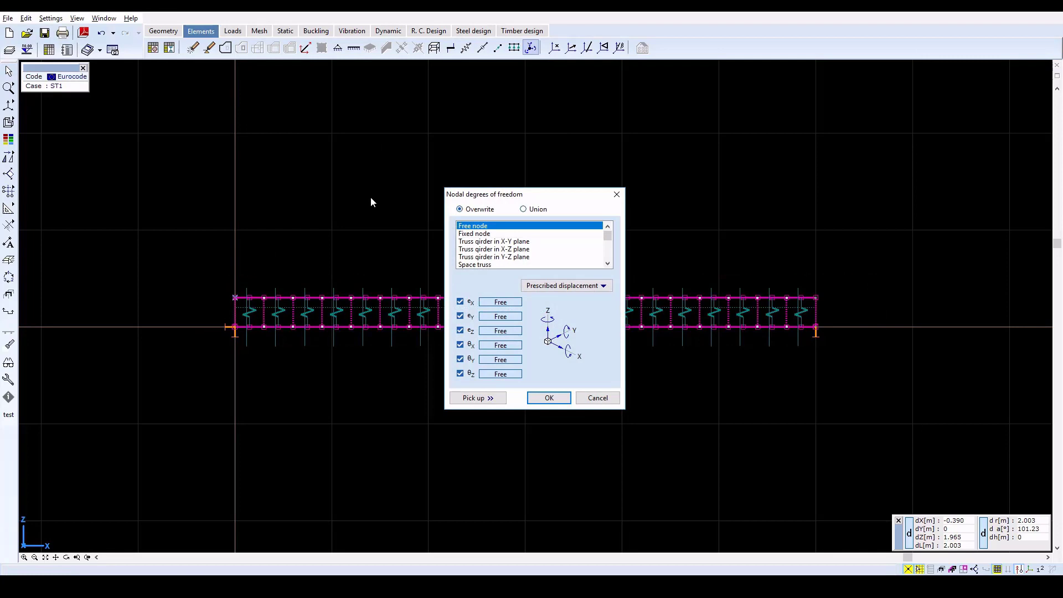
click(609, 253)
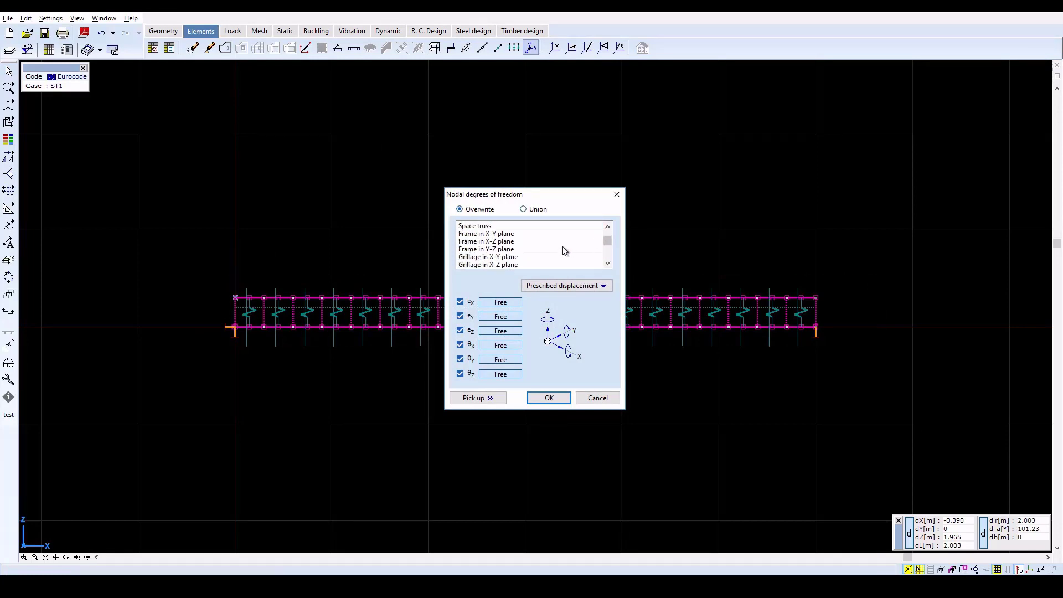
click(509, 242)
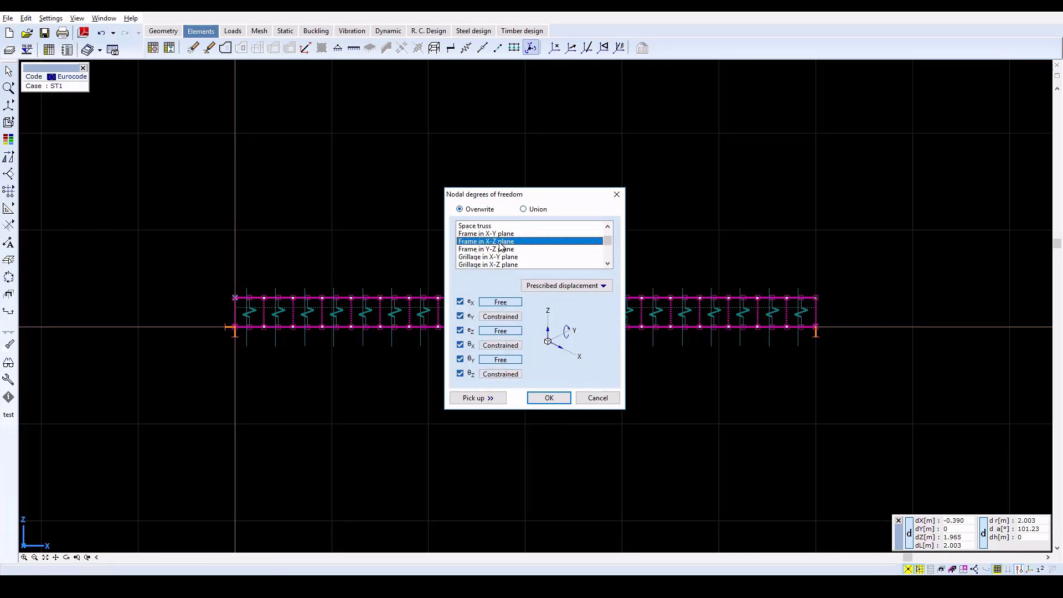
click(549, 399)
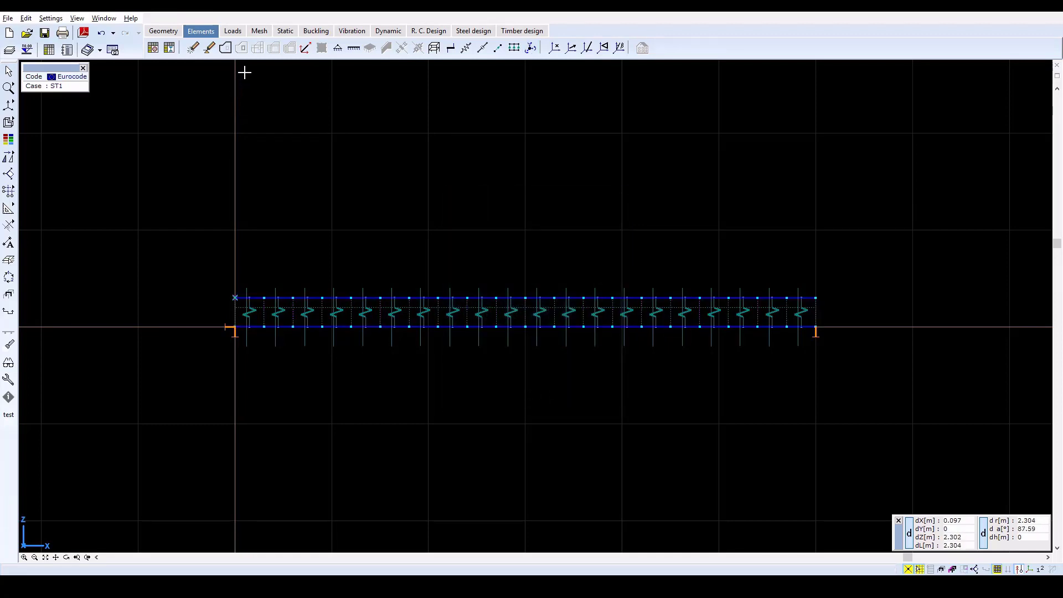
- Apply a nodal load Fz = -25 kN at the top midspan node 33
click(233, 33)
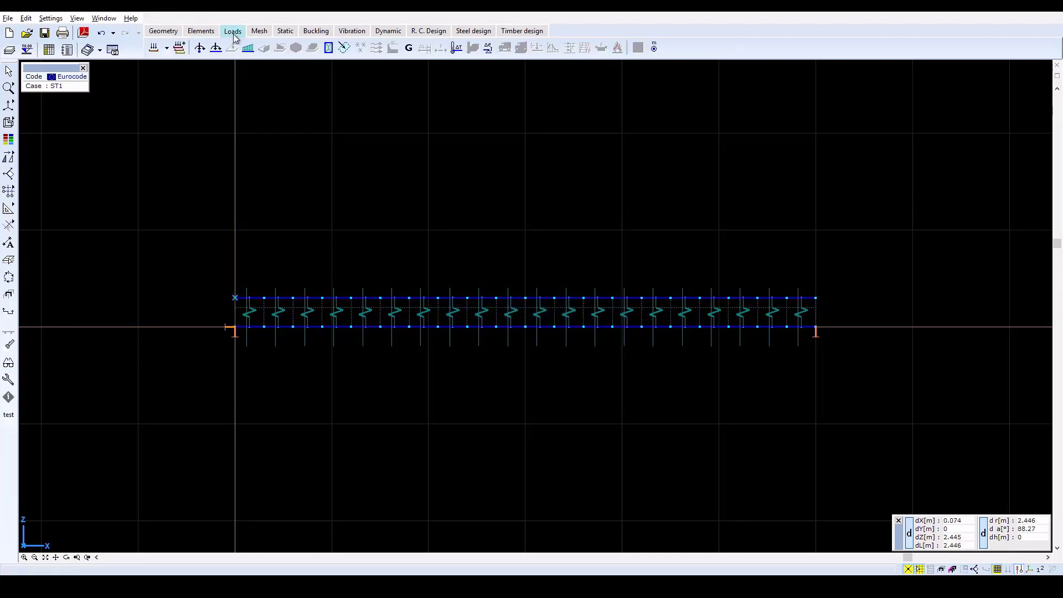
click(216, 48)
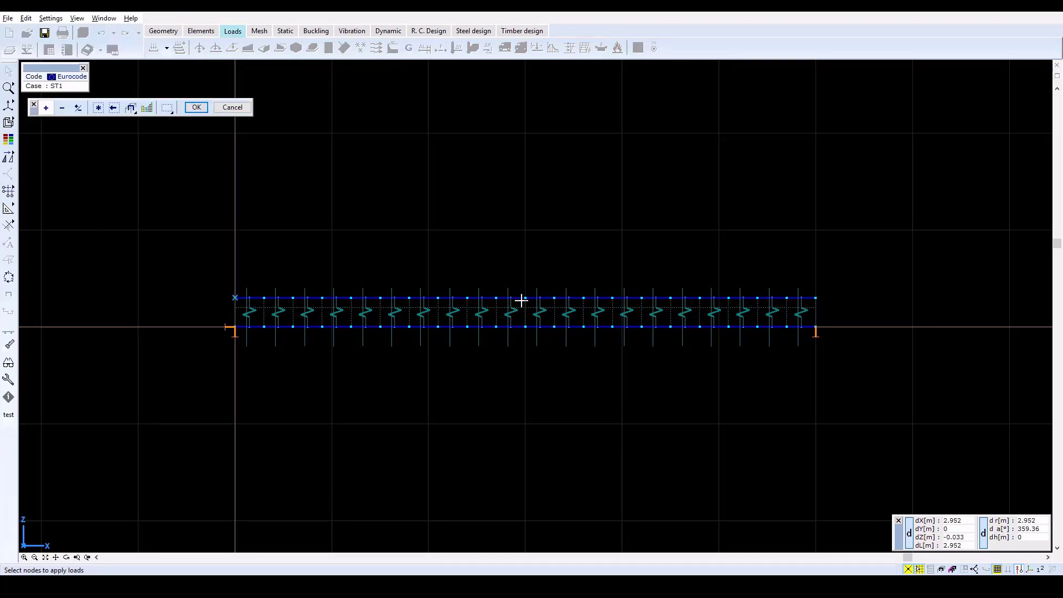
click(525, 298)
click(198, 108)
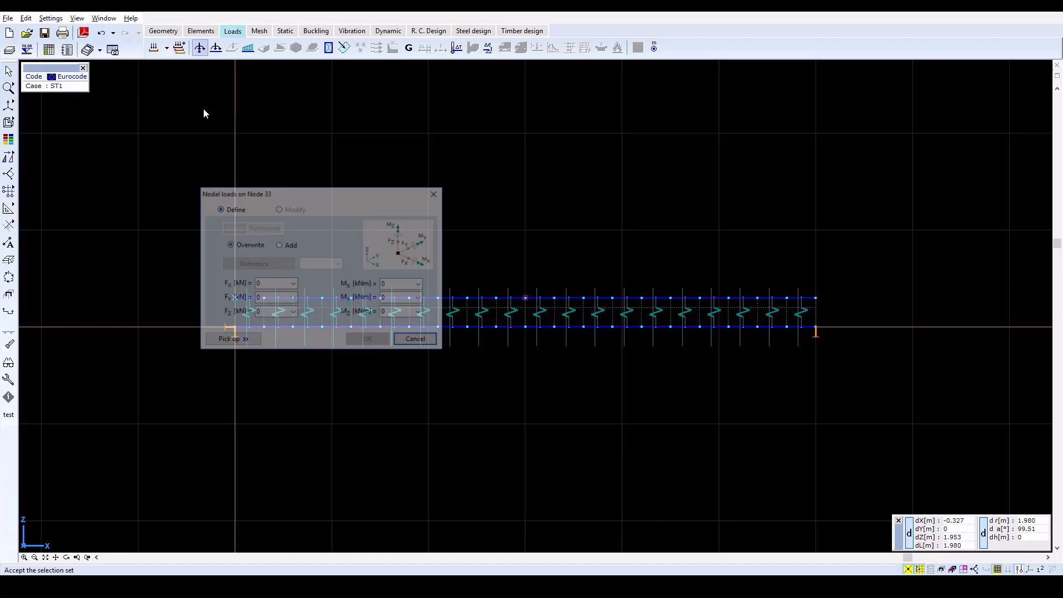
double_click(268, 311)
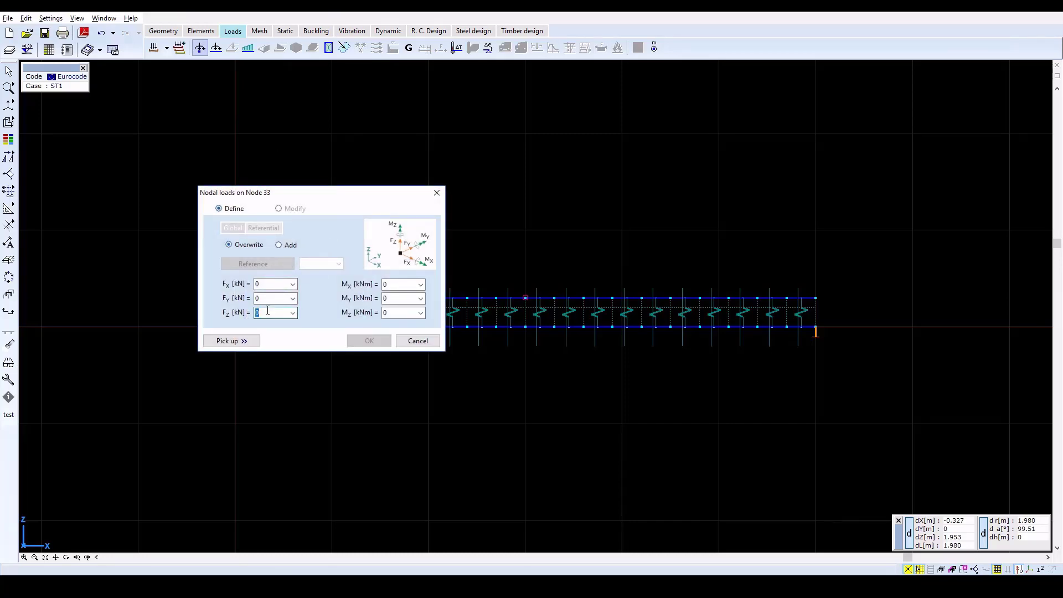
text(-25)
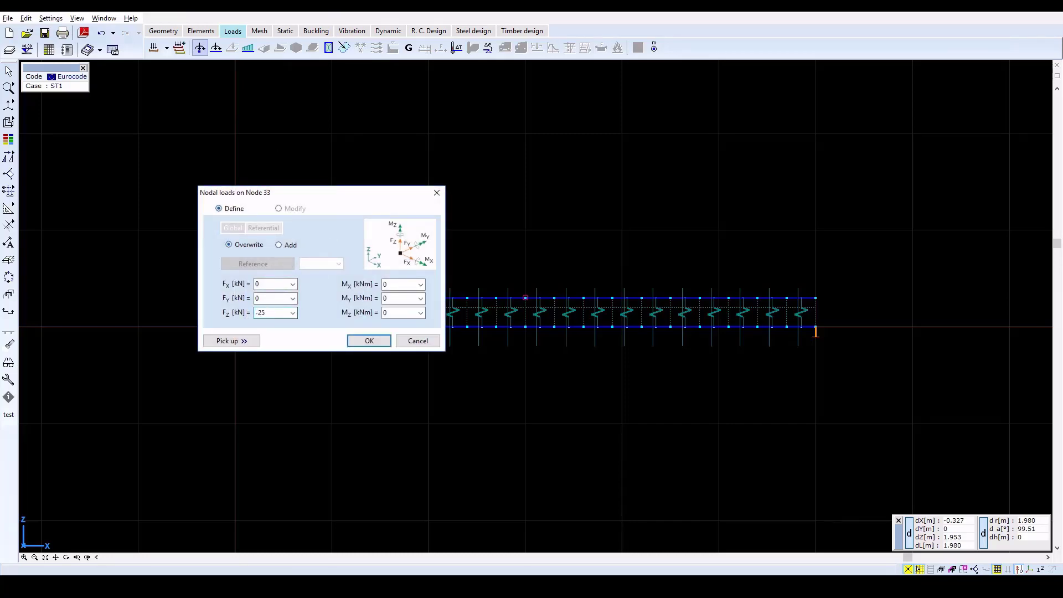
click(368, 341)
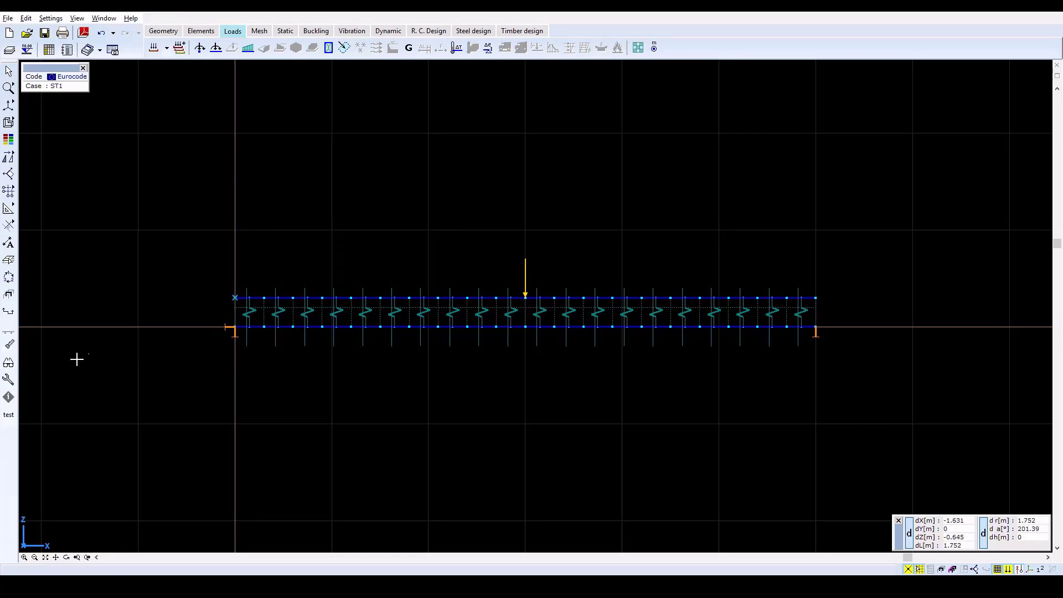
- Turn on load value labels in the display options
click(8, 363)
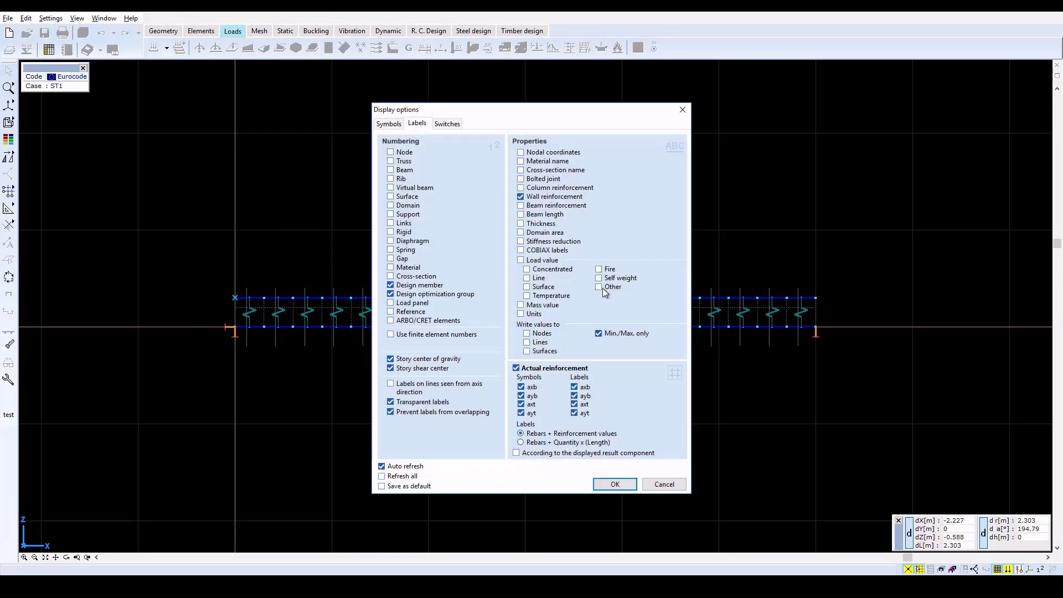
click(543, 260)
click(612, 483)
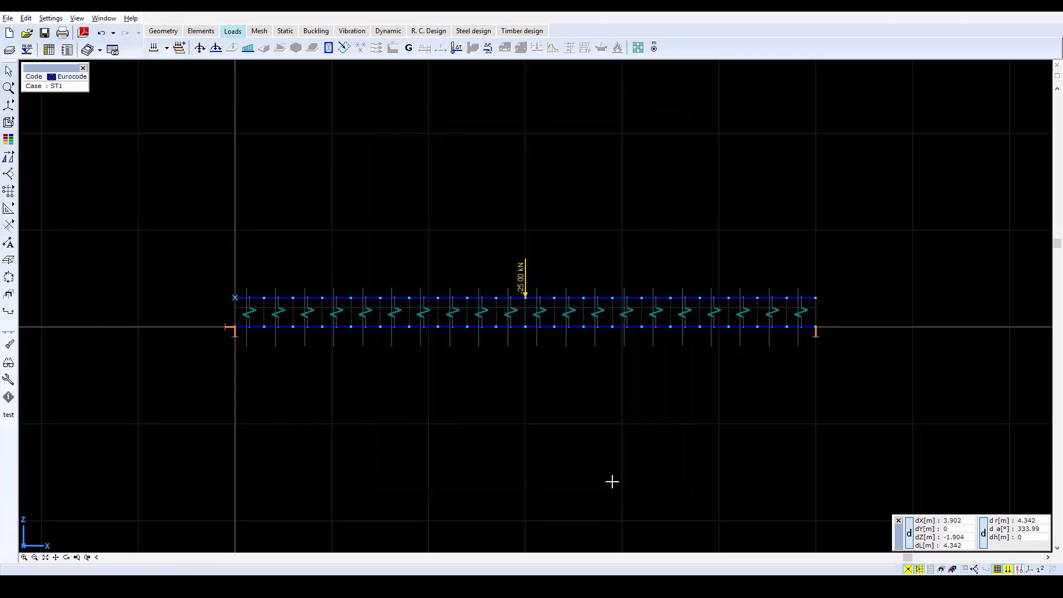
click(285, 32)
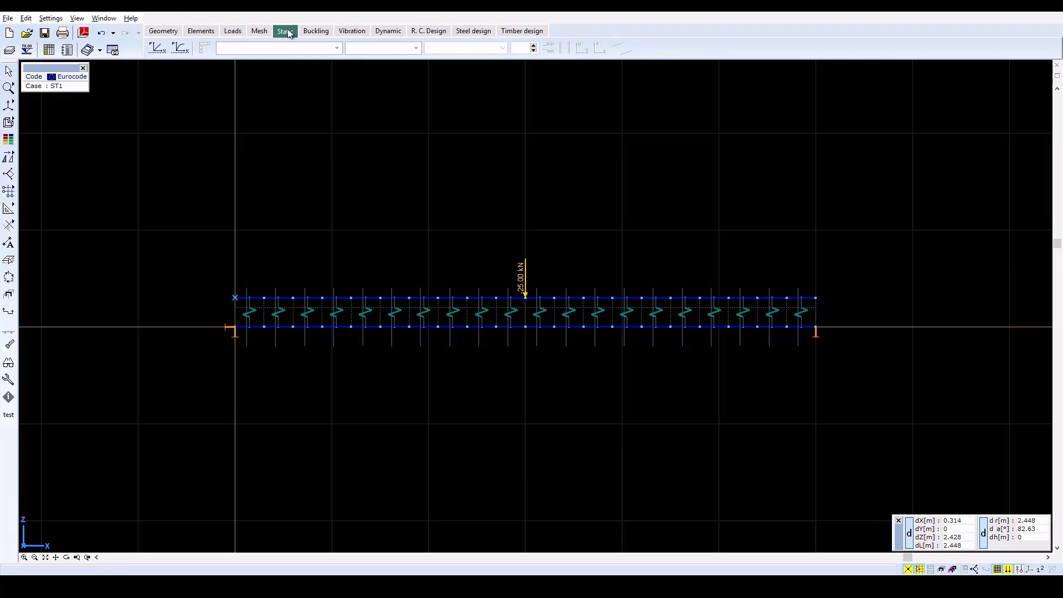
- Run linear static analysis and view eZ displacements down to -6.409 mm
click(158, 48)
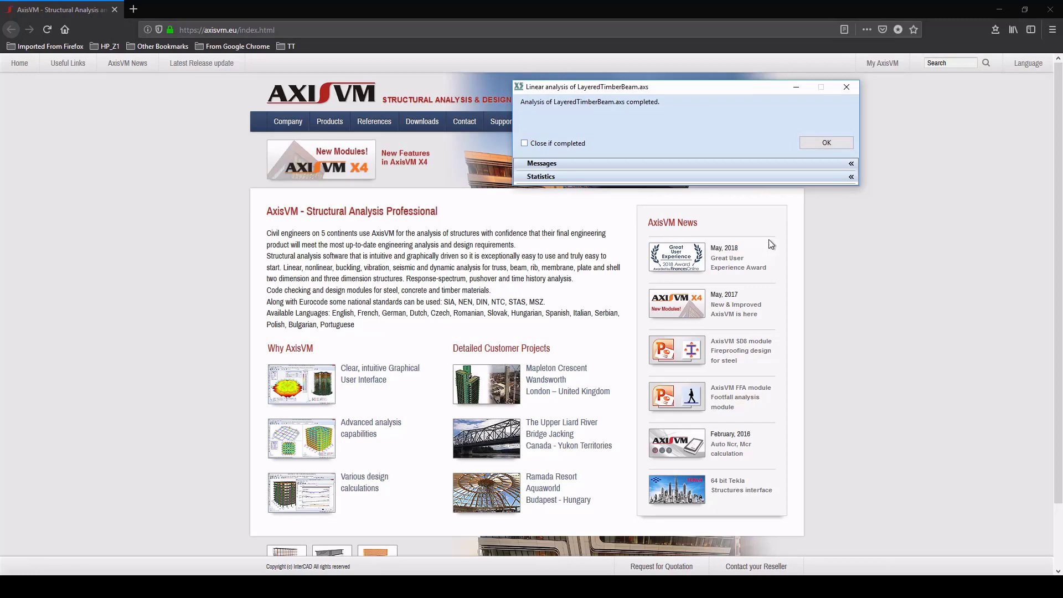
click(848, 142)
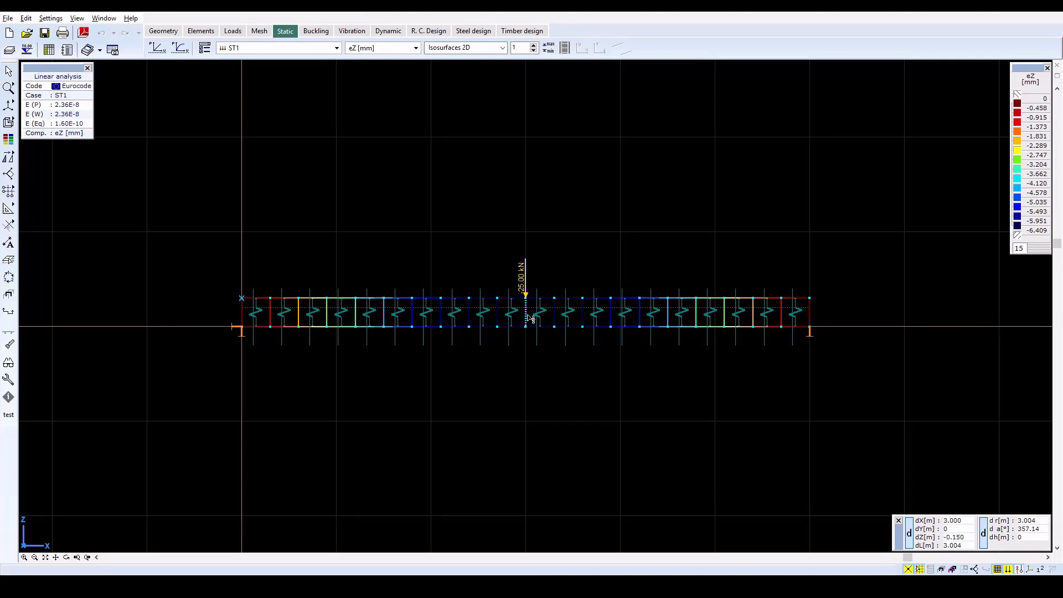
- Show beam axial force Nx as a filled diagram
mouse_move(527, 328)
click(408, 49)
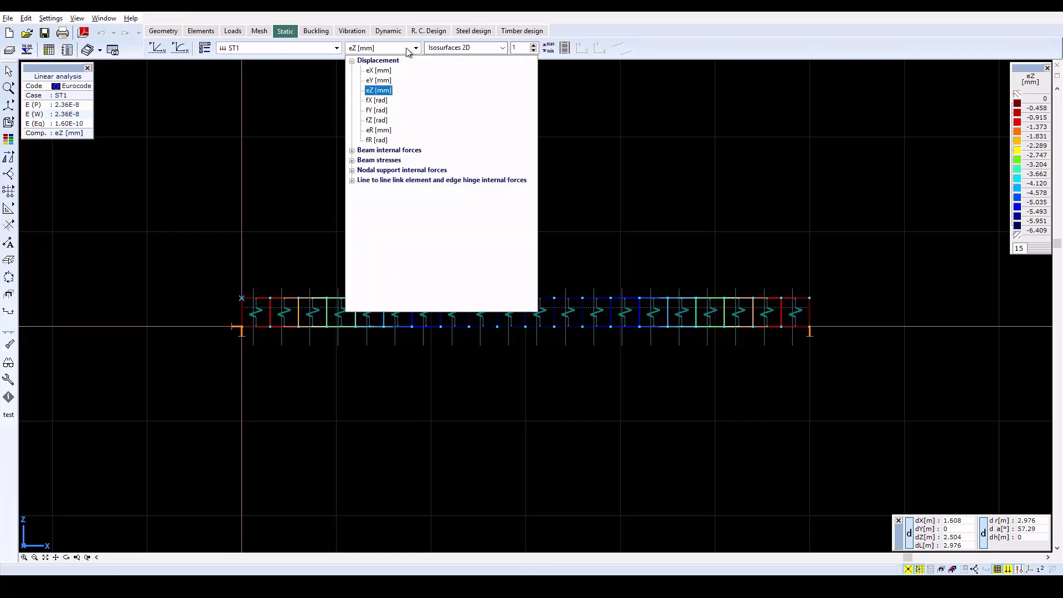
click(409, 154)
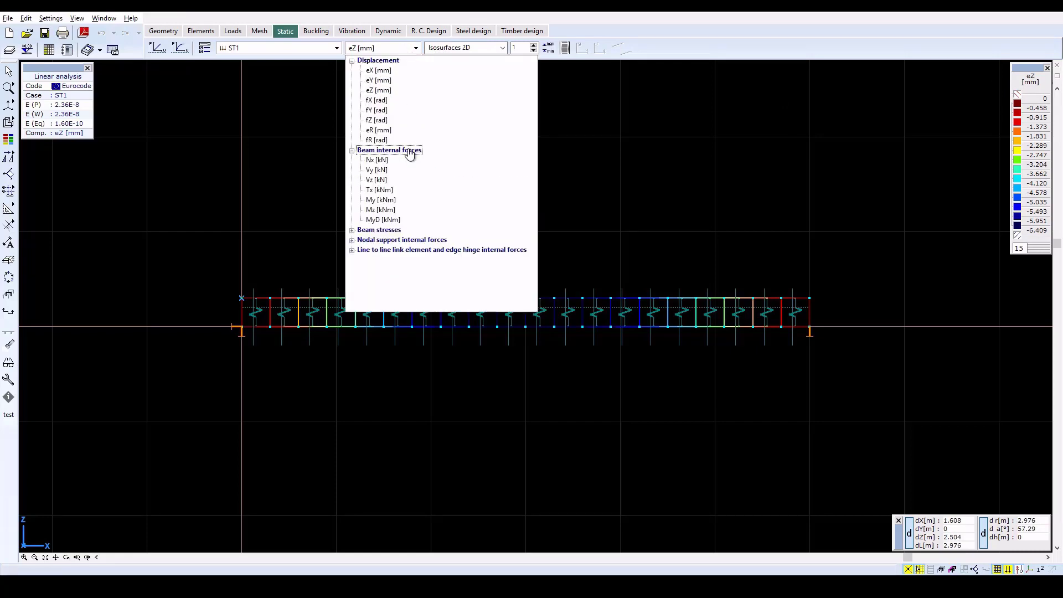
click(377, 160)
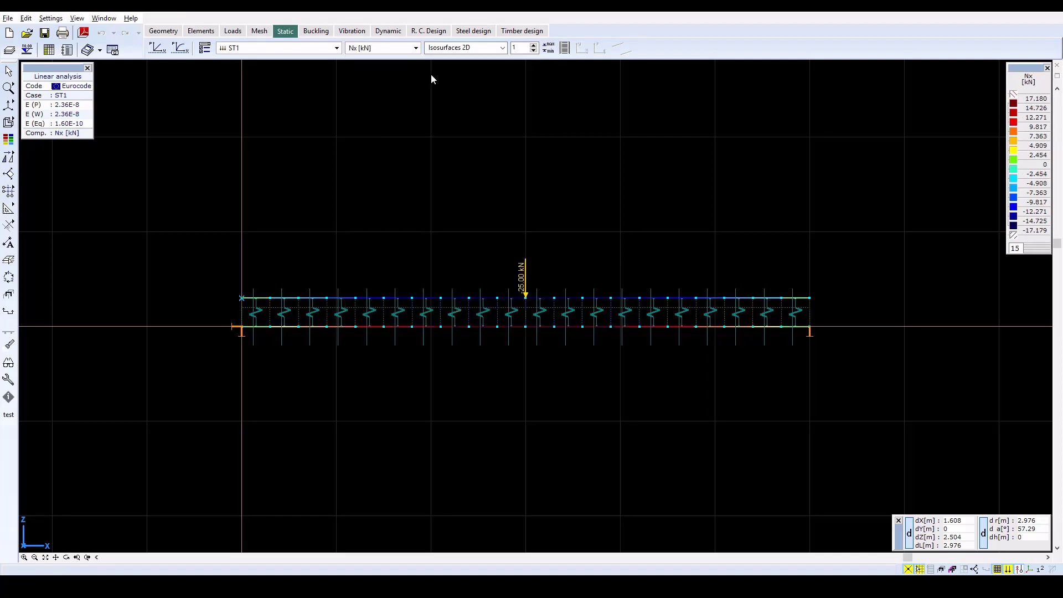
click(448, 49)
click(456, 69)
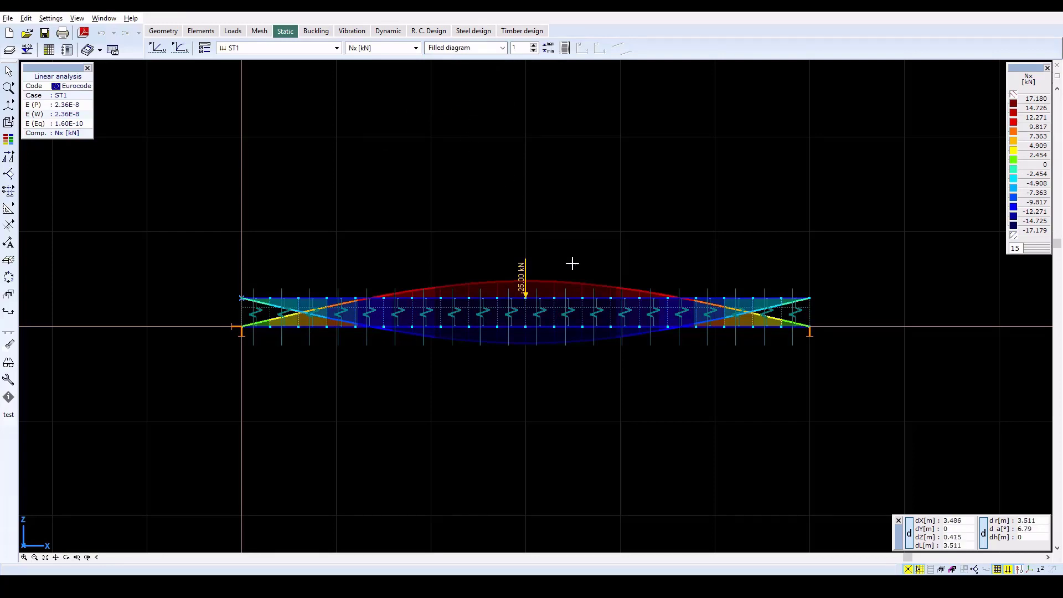
- Open the top 200x200 member's detailed internal-force diagrams (Nx -17.179 kN, My -3.852 kNm)
scroll(576, 302, up, 3)
scroll(576, 302, down, 1)
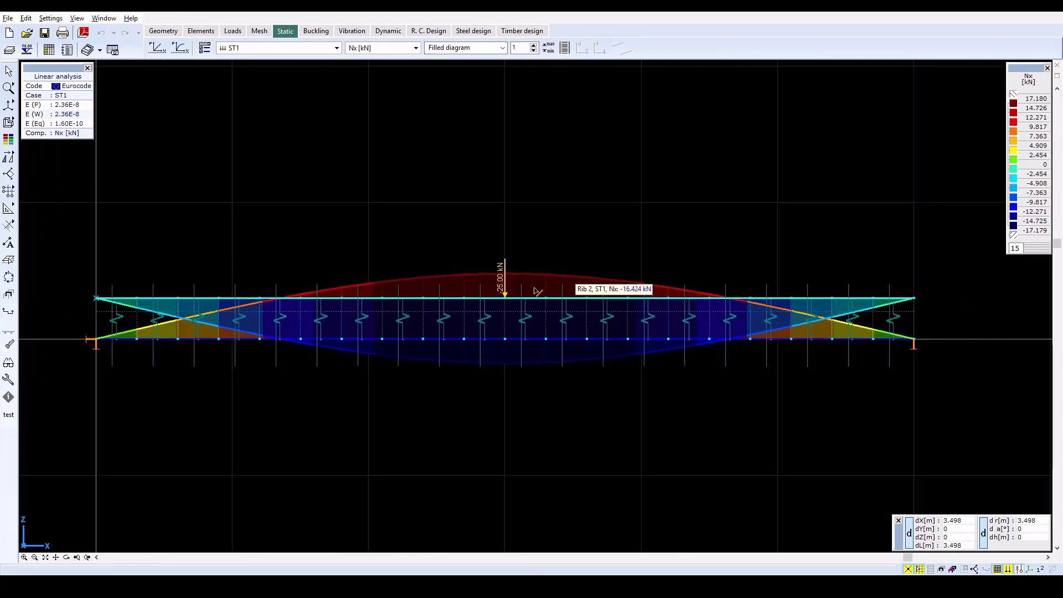
click(188, 299)
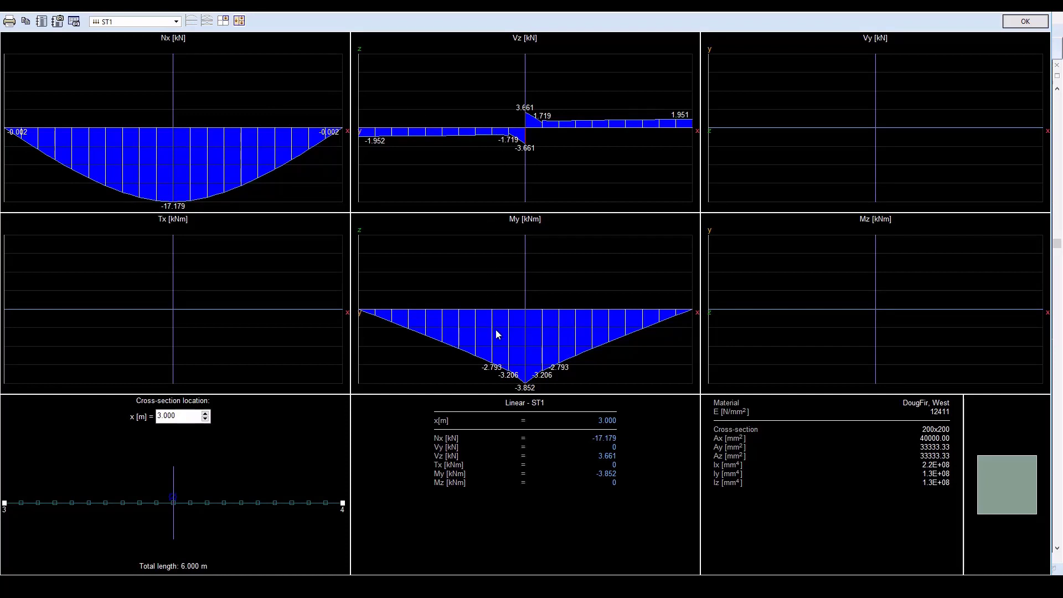
- Close the top layer's diagrams, review the other layer's, and return to the Nx view
click(1013, 22)
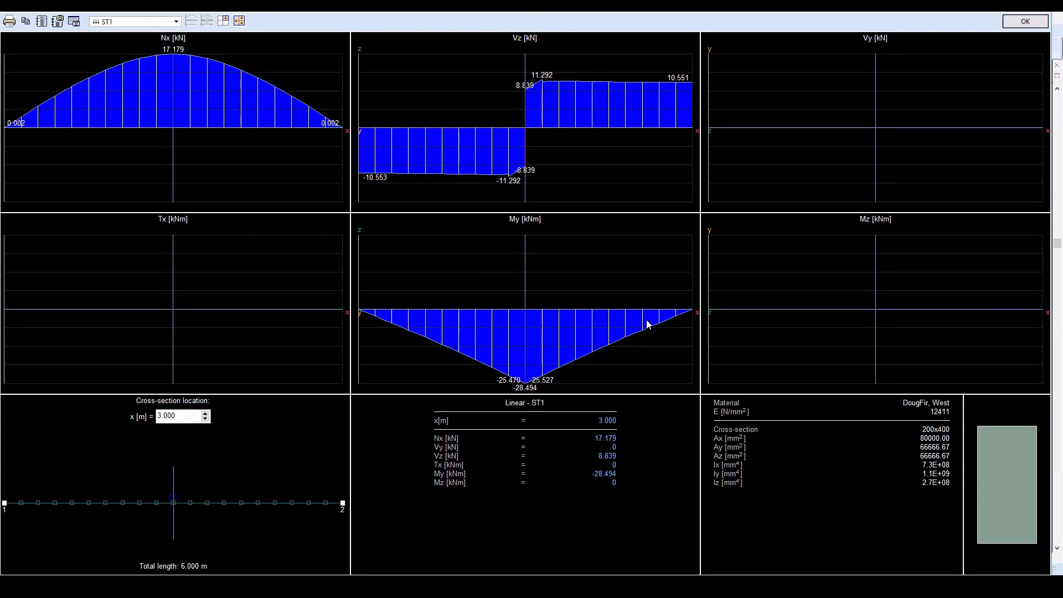
click(1025, 21)
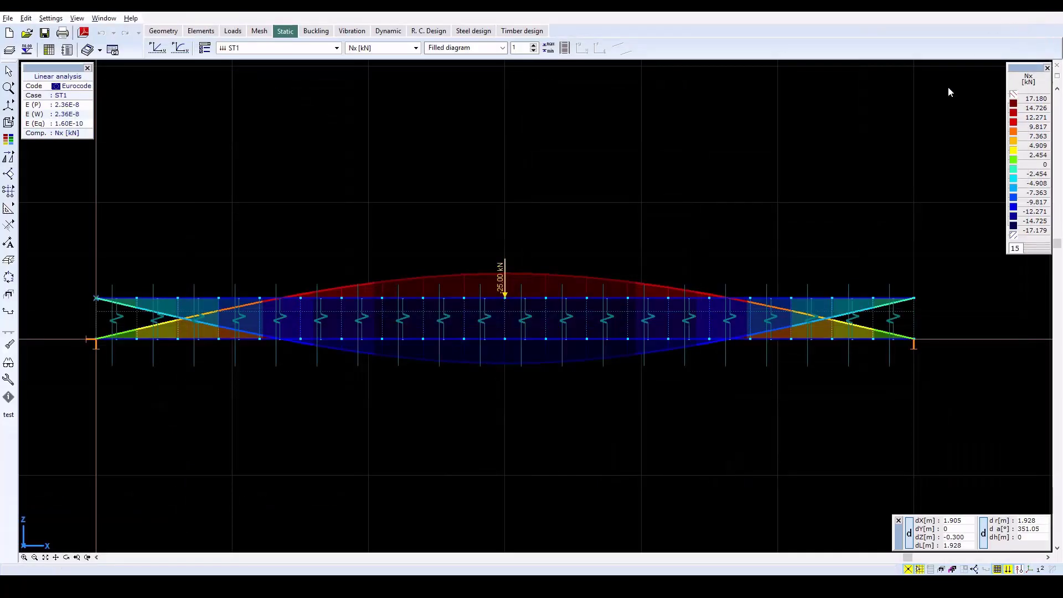
- Show the line-to-line link nx shear flow, labelled along lines from 8.449 to -8.449 kN/m
click(445, 48)
click(403, 49)
click(403, 48)
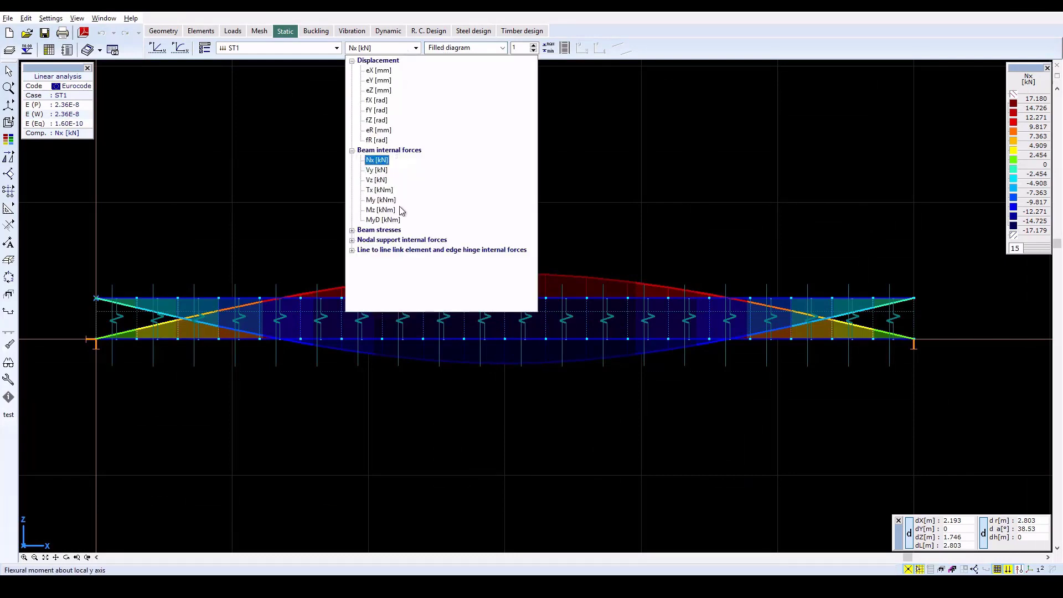
click(403, 250)
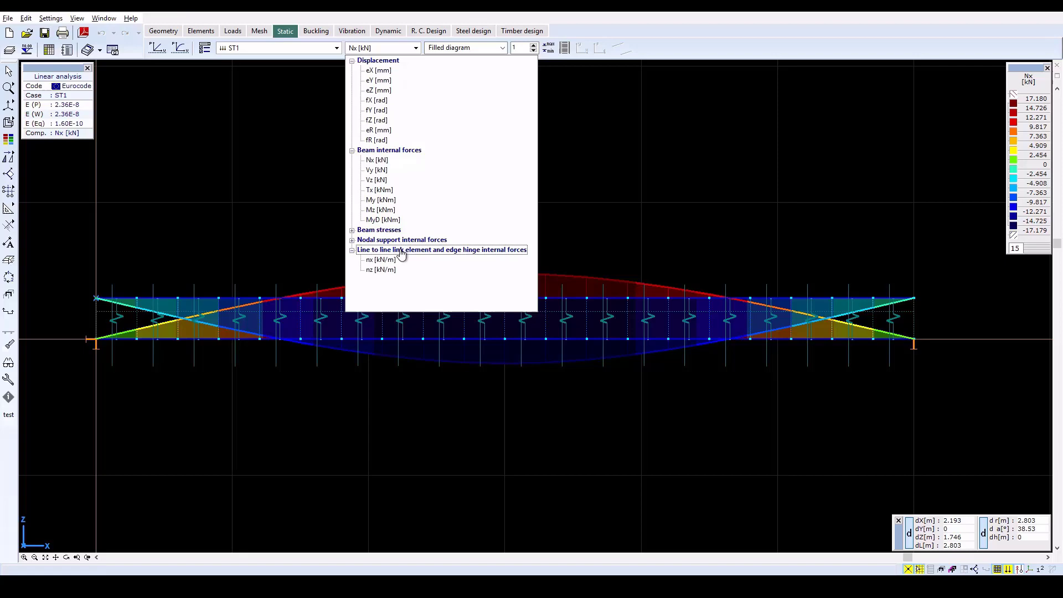
click(386, 258)
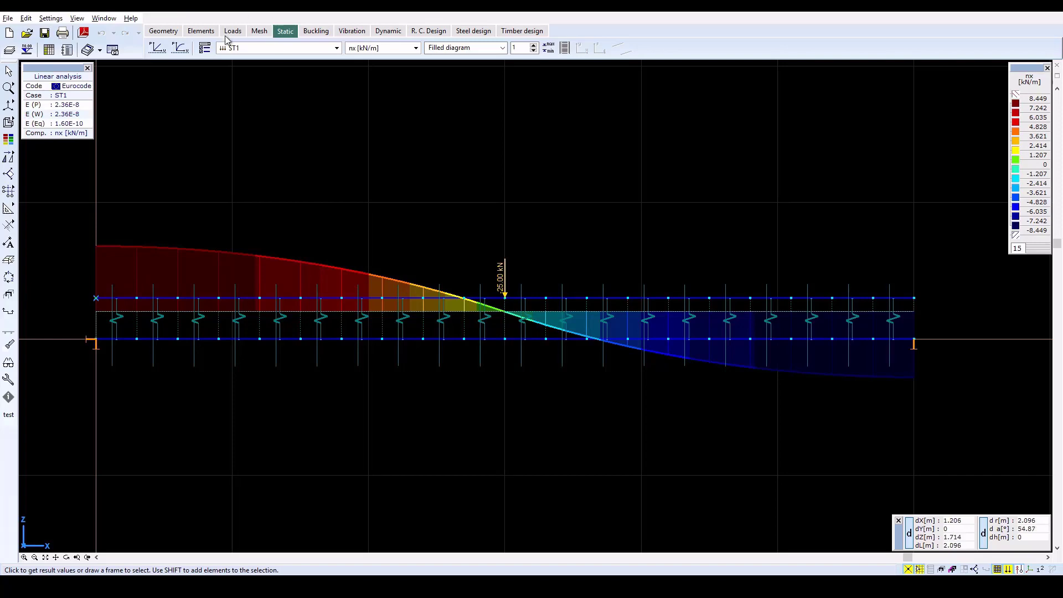
click(205, 48)
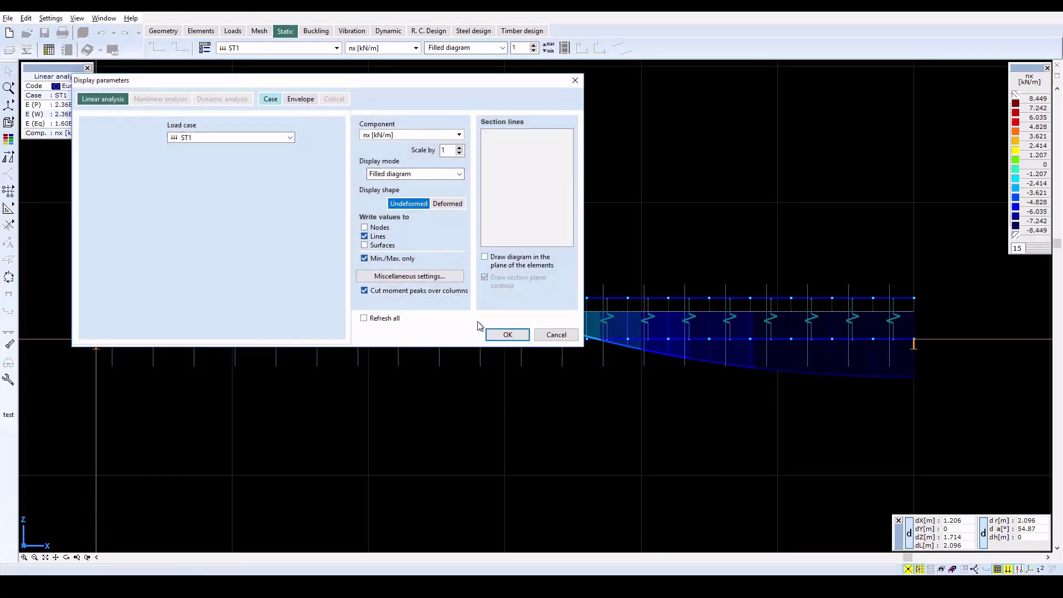
click(508, 332)
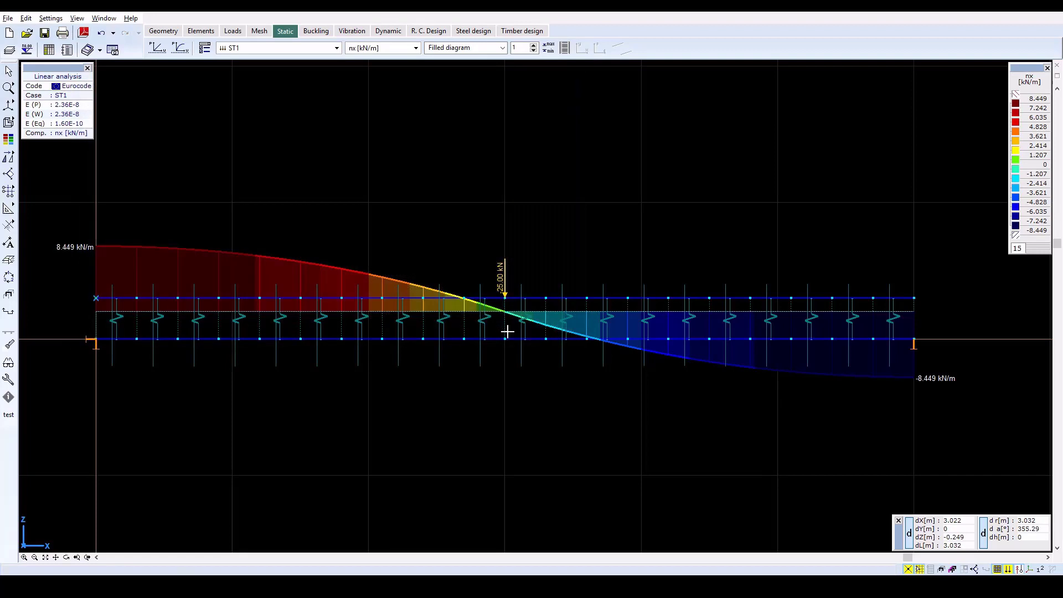